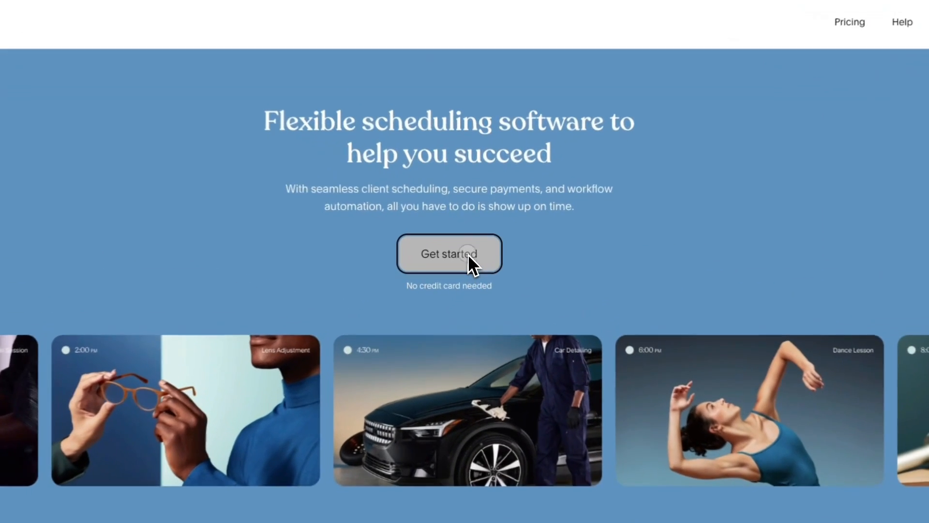
Start the free Acuity Scheduling trial by creating an account with Google
{"action": "left_click", "coordinate": [477, 252]}
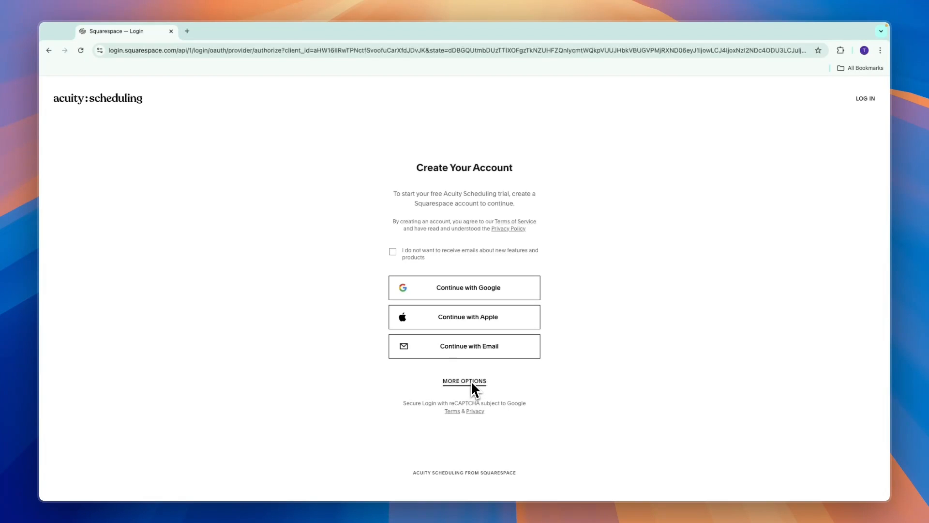
{"action": "left_click", "coordinate": [506, 290]}
{"action": "left_click_drag", "start_coordinate": [338, 277], "coordinate": [619, 295]}
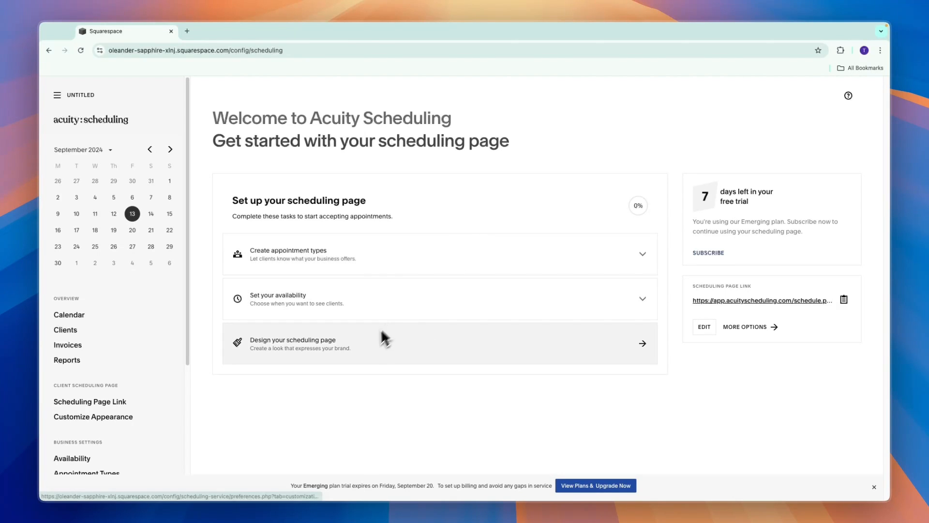
Create a personal appointment type "Cutting hair" lasting 30 minutes at $30, and open a blank form for another type
{"action": "left_click", "coordinate": [319, 258]}
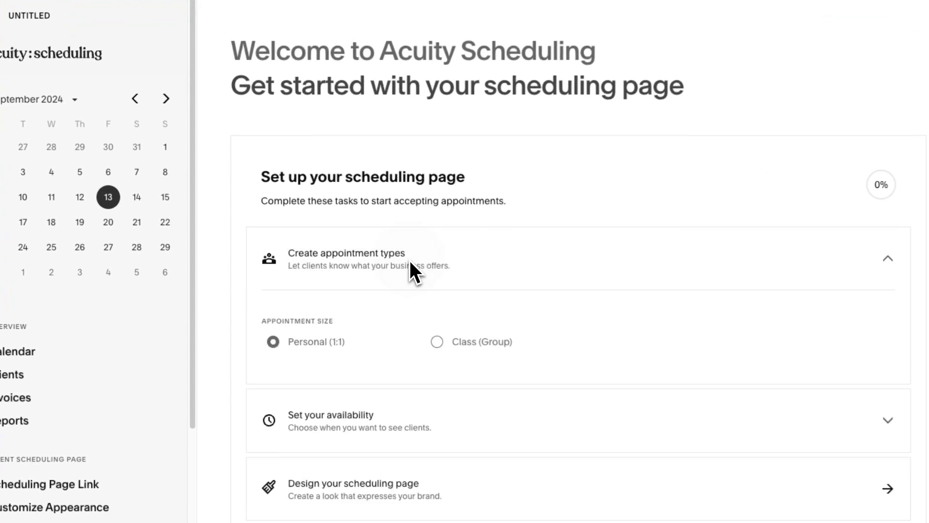
{"action": "scroll", "coordinate": [402, 263], "scroll_direction": "down", "scroll_amount": 2}
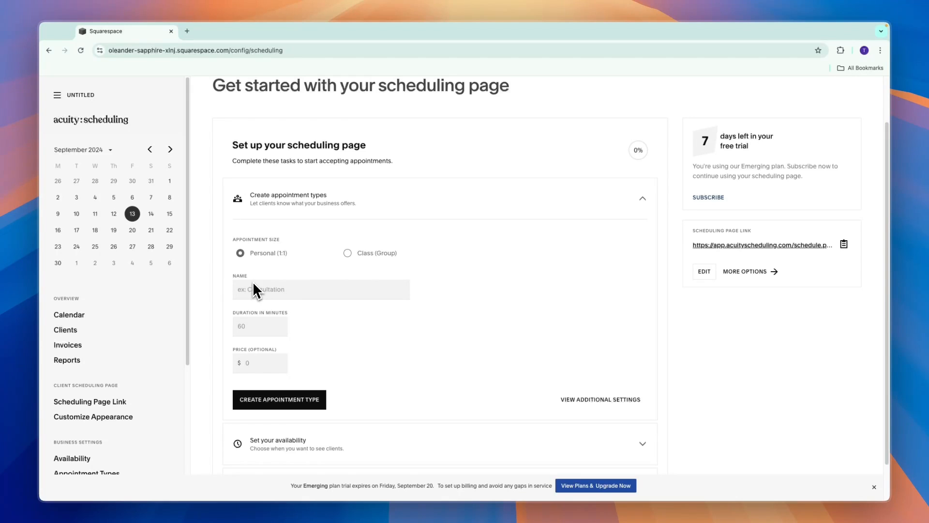
{"action": "left_click", "coordinate": [263, 296]}
{"action": "type", "text": "Cy"}
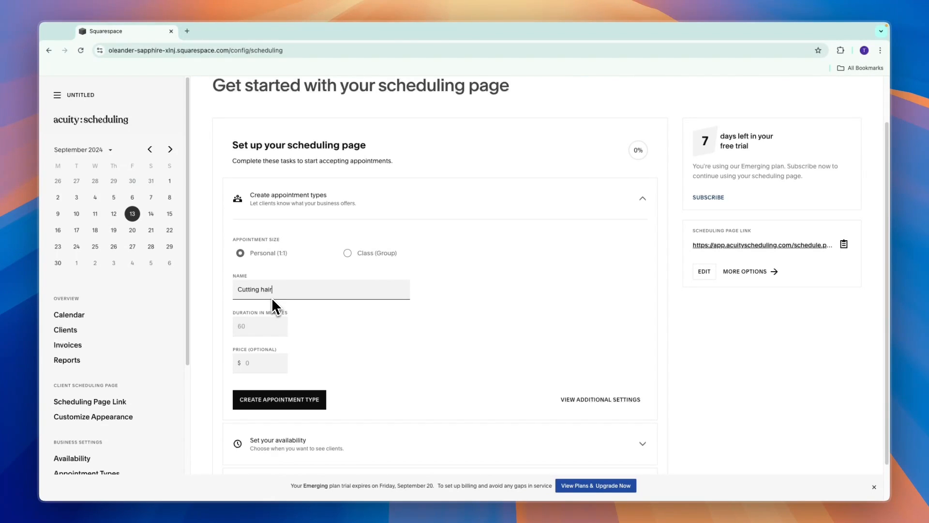
{"action": "left_click", "coordinate": [253, 325]}
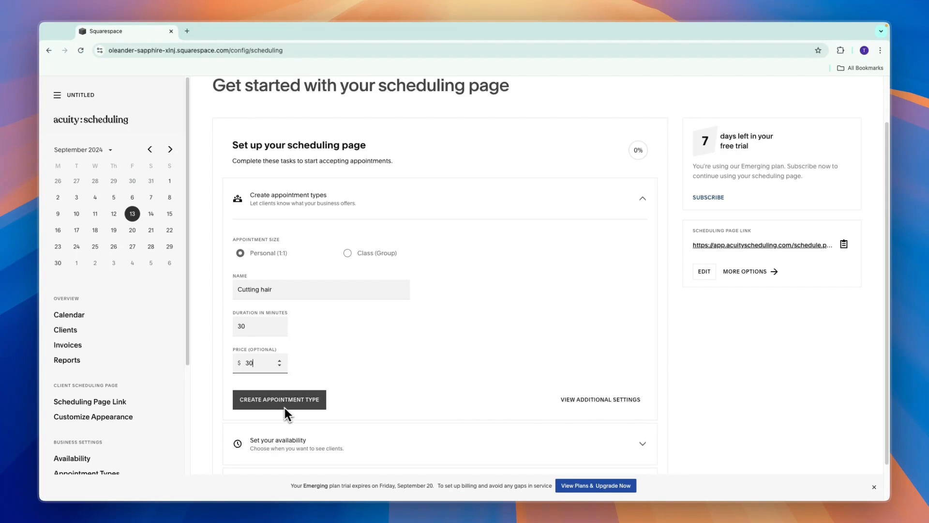
{"action": "left_click", "coordinate": [303, 402]}
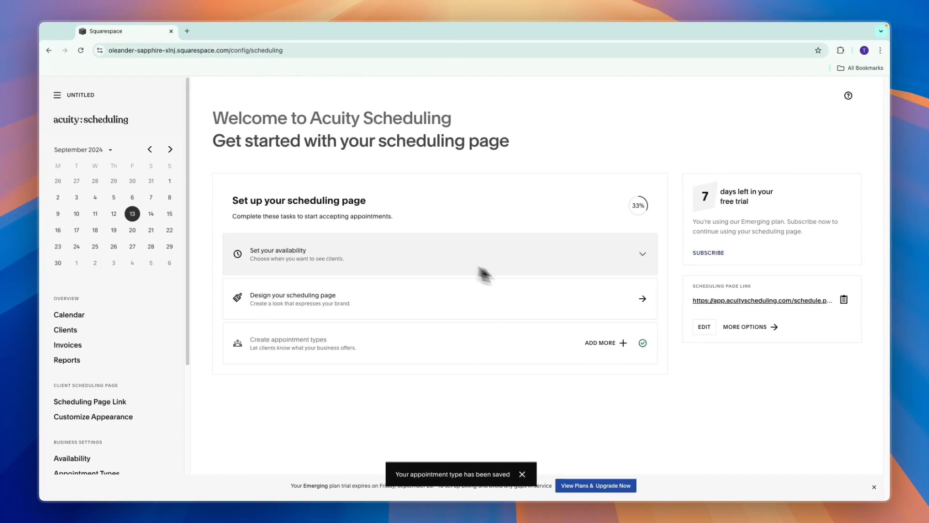
{"action": "left_click", "coordinate": [622, 342]}
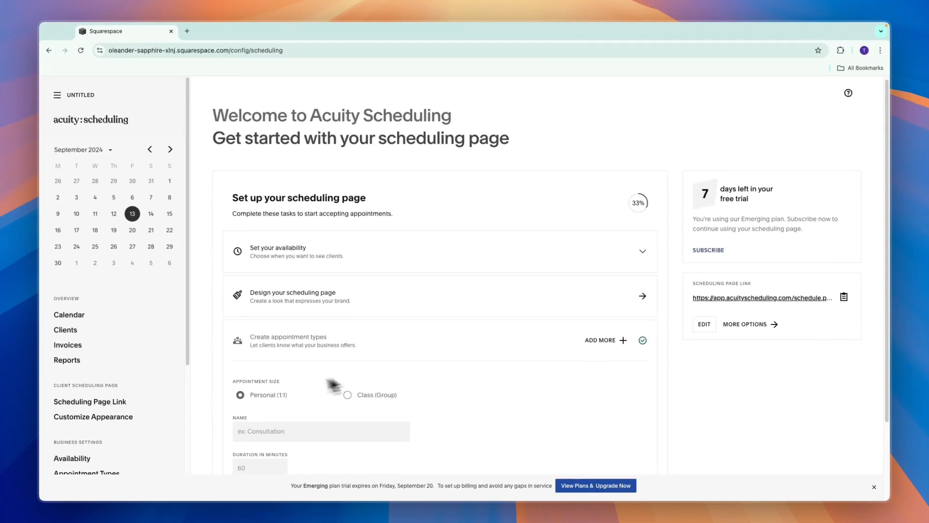
{"action": "scroll", "coordinate": [290, 378], "scroll_direction": "down", "scroll_amount": 2}
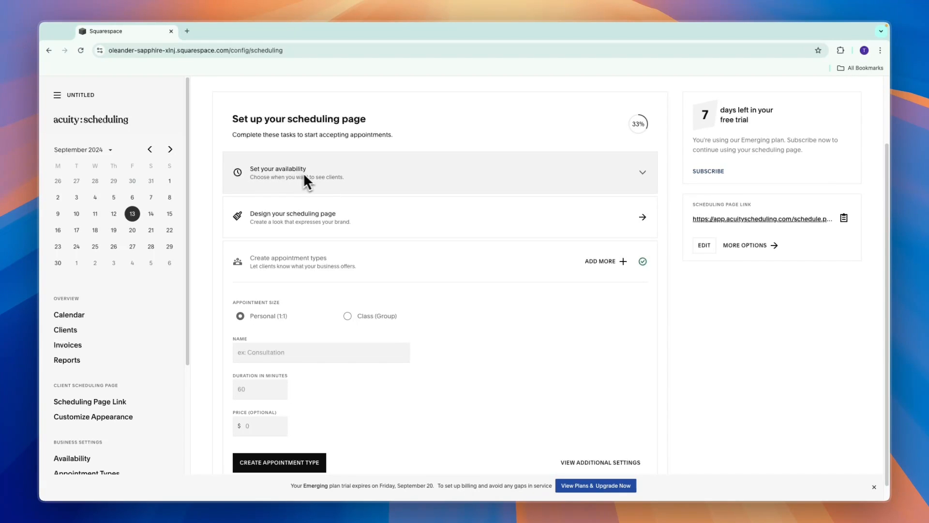
Enable Saturday in the weekly availability with a start time of 09:00
{"action": "left_click", "coordinate": [333, 178]}
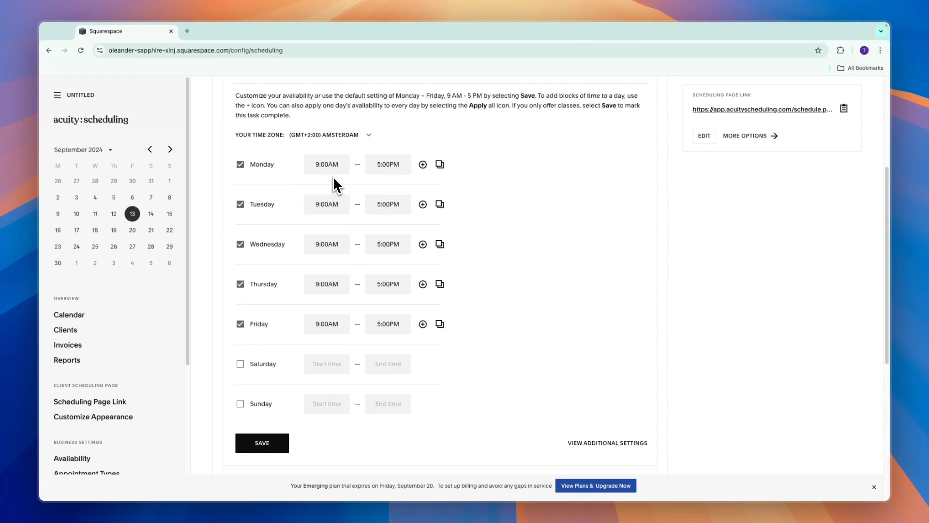
{"action": "scroll", "coordinate": [326, 186], "scroll_direction": "up", "scroll_amount": 2}
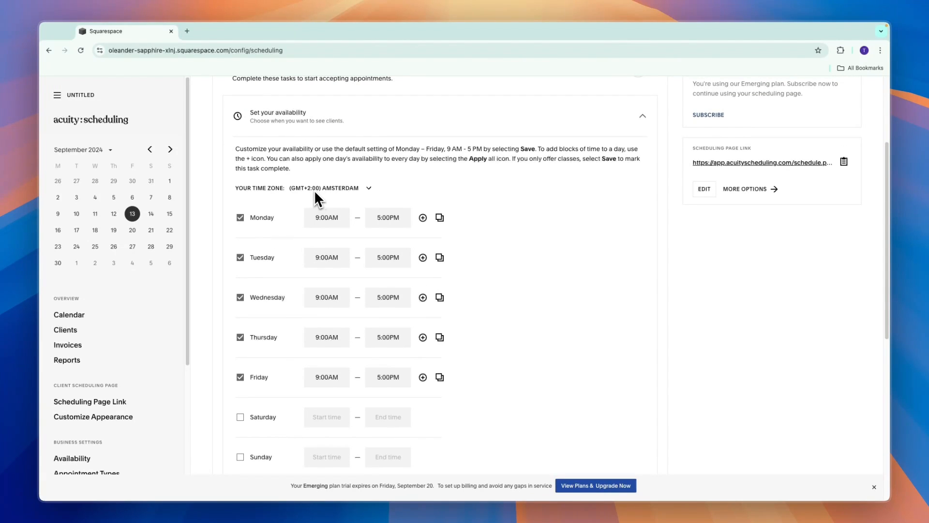
{"action": "scroll", "coordinate": [329, 227], "scroll_direction": "down", "scroll_amount": 1}
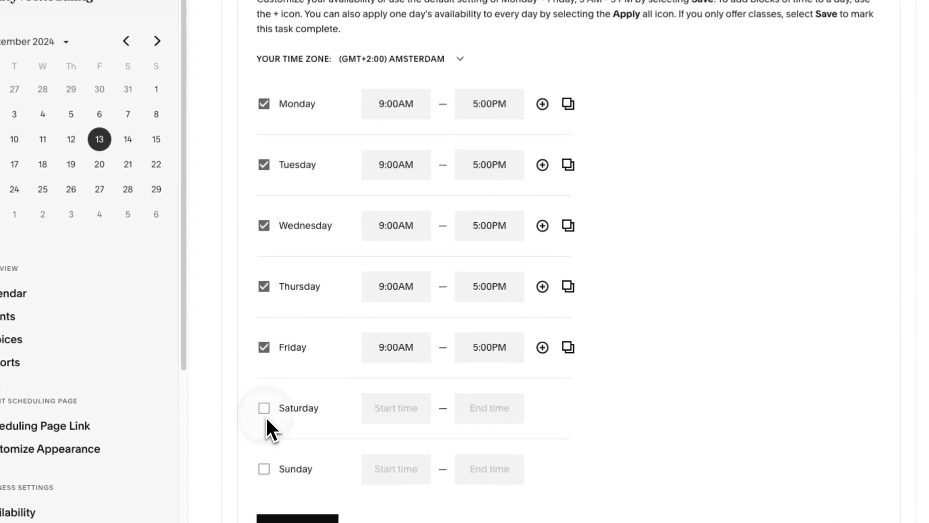
{"action": "left_click", "coordinate": [241, 389]}
{"action": "left_click", "coordinate": [396, 414]}
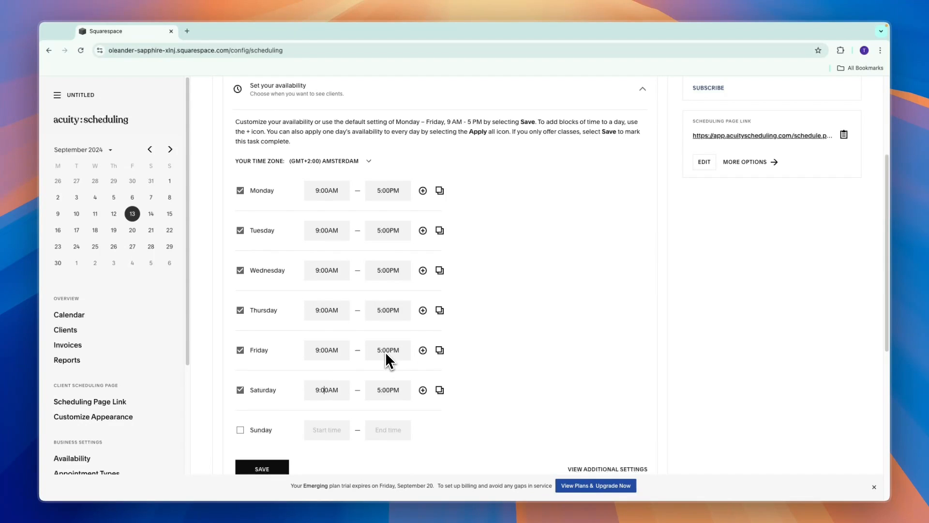
{"action": "type", "text": "09:00"}
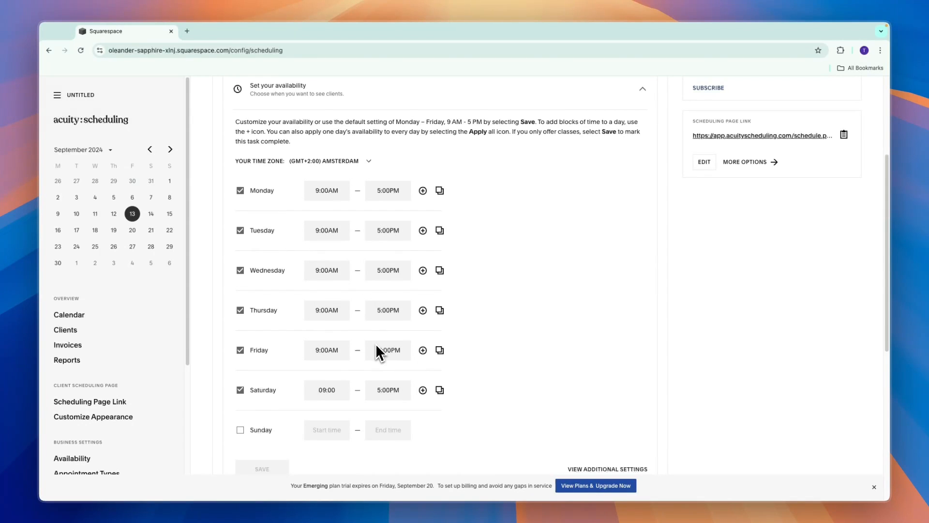
Split Friday's availability into two blocks, 9:00AM to 1:00PM and 1:30PM to 5:00PM
{"action": "left_click", "coordinate": [423, 350]}
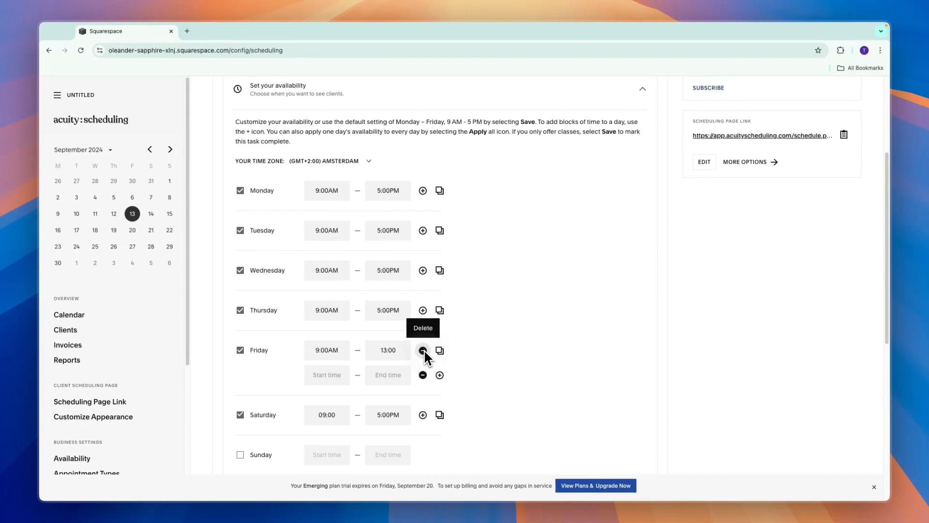
{"action": "left_click", "coordinate": [388, 351]}
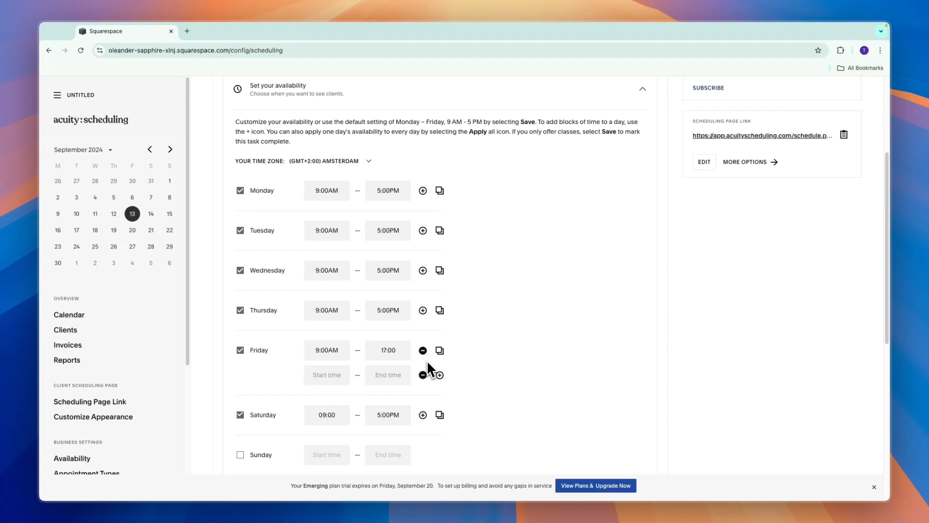
{"action": "left_click", "coordinate": [327, 375]}
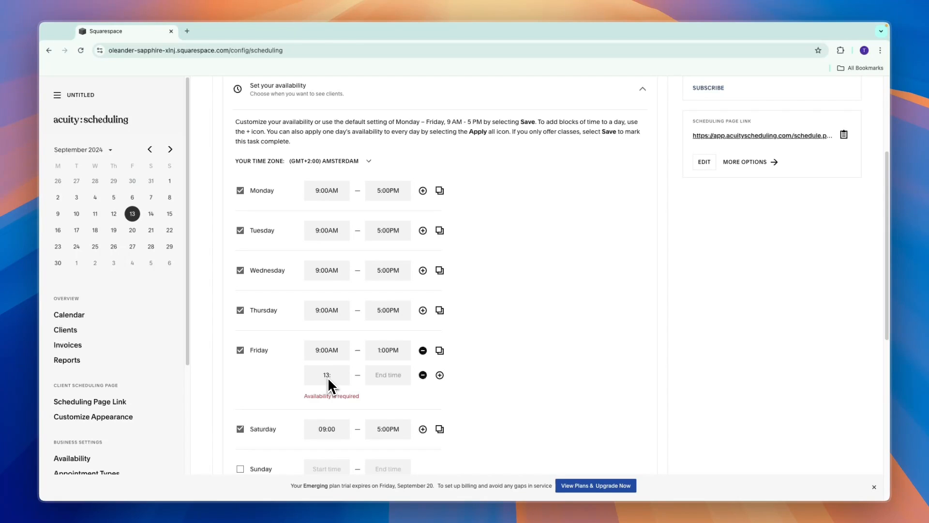
{"action": "type", "text": "17:00"}
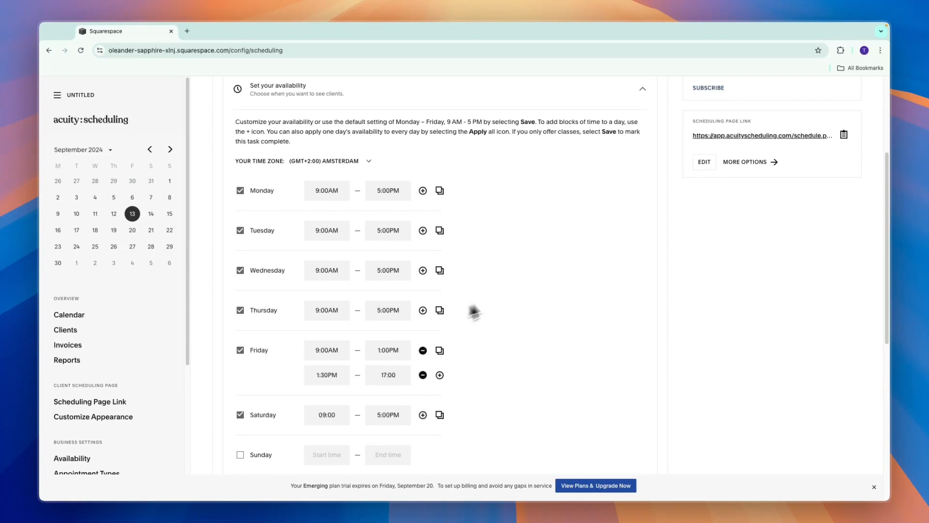
{"action": "left_click", "coordinate": [323, 353]}
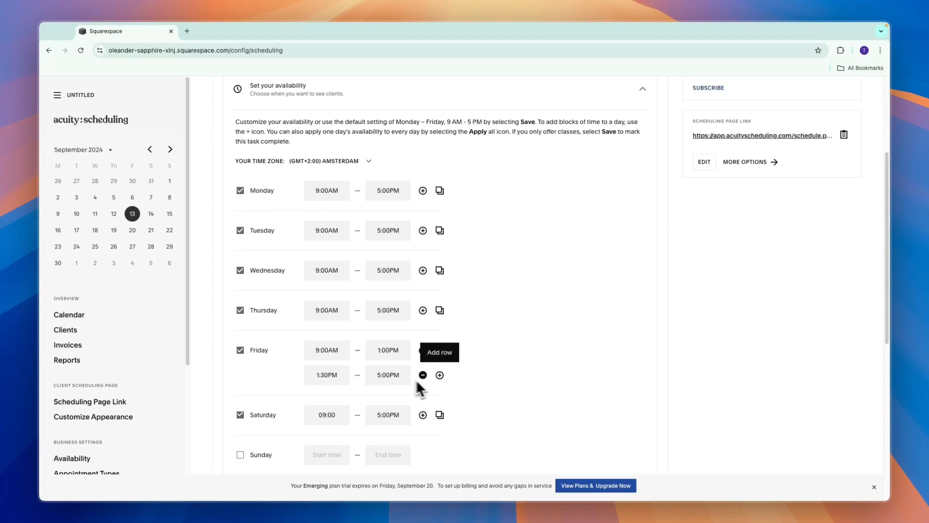
Apply Friday's two time blocks to all days of the week and save the availability
{"action": "left_click", "coordinate": [440, 351]}
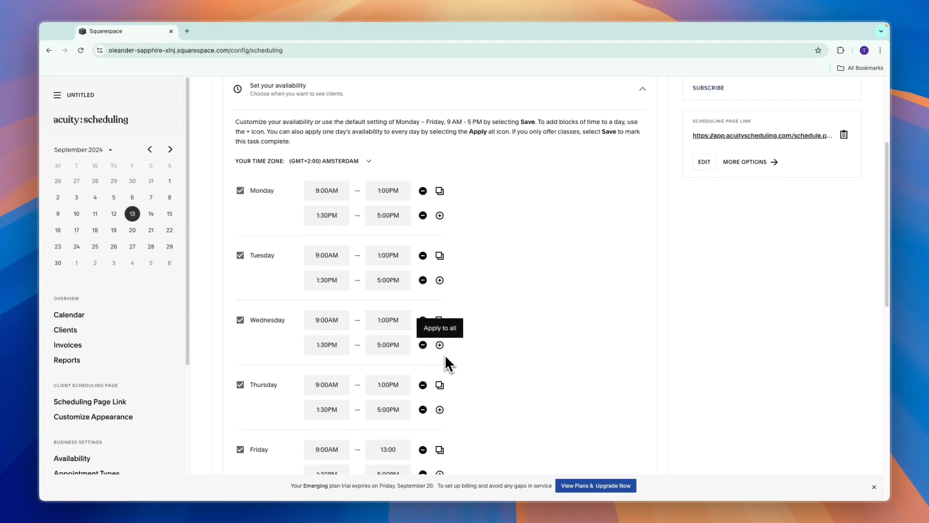
{"action": "scroll", "coordinate": [448, 339], "scroll_direction": "down", "scroll_amount": 1}
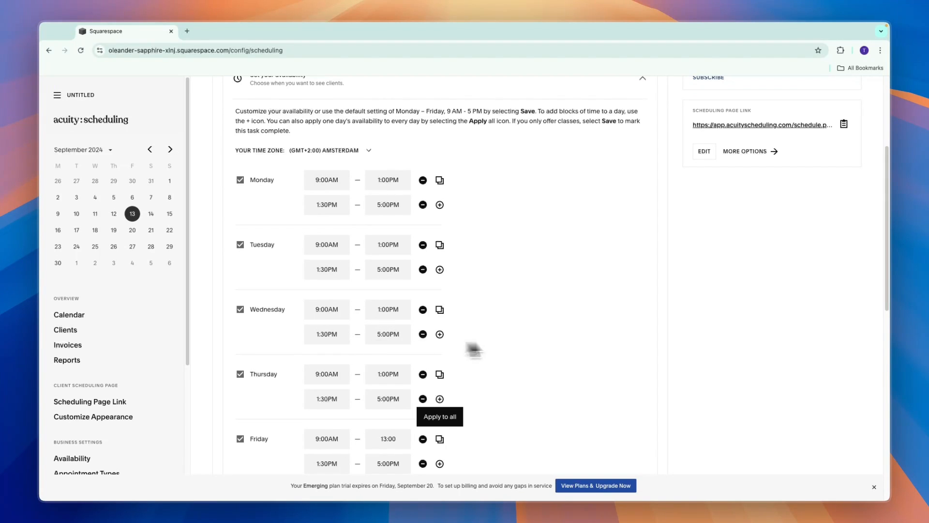
{"action": "scroll", "coordinate": [473, 349], "scroll_direction": "down", "scroll_amount": 4}
{"action": "left_click", "coordinate": [270, 435]}
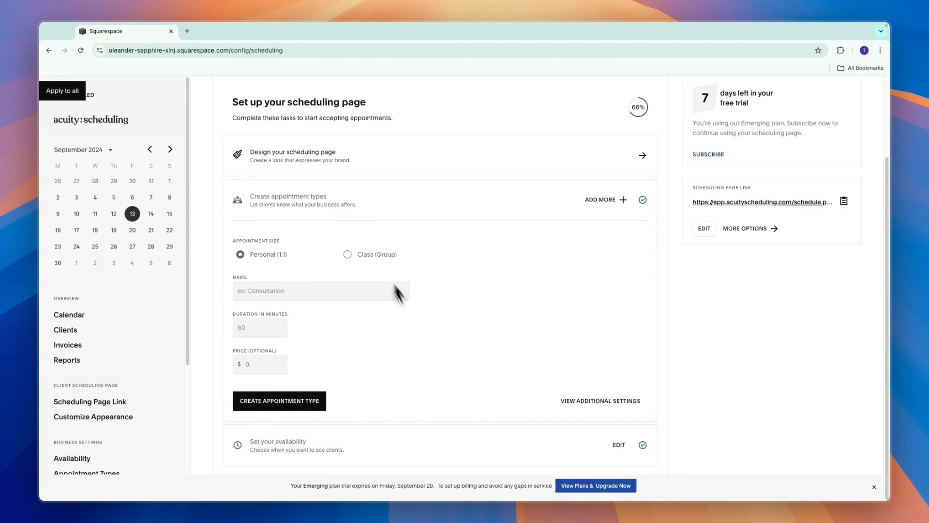
Reopen the availability settings, exclude Sunday from the working days and save the change
{"action": "left_click", "coordinate": [444, 448]}
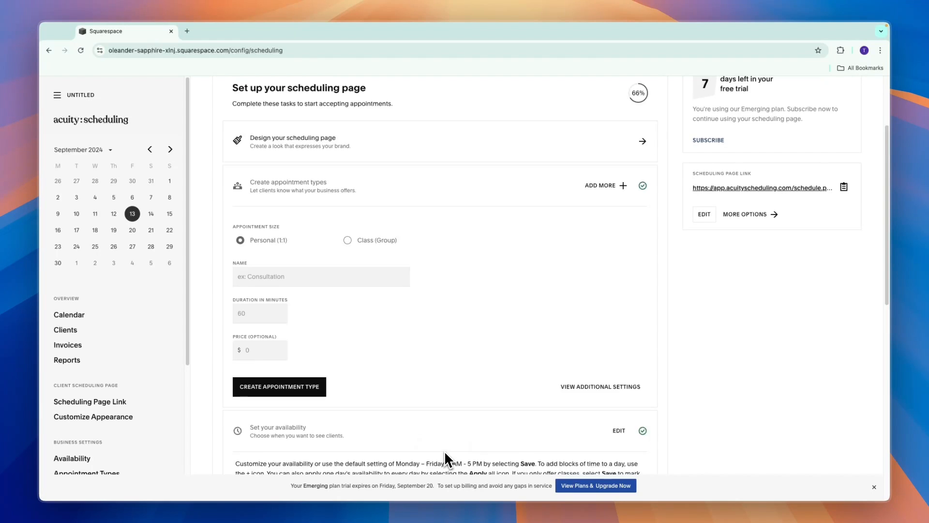
{"action": "scroll", "coordinate": [387, 435], "scroll_direction": "down", "scroll_amount": 10}
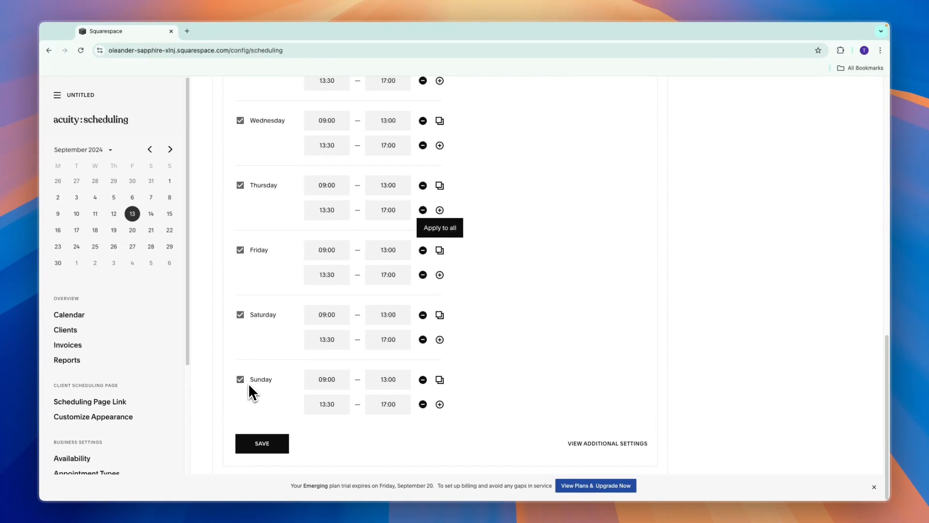
{"action": "left_click", "coordinate": [240, 380]}
{"action": "left_click", "coordinate": [262, 449]}
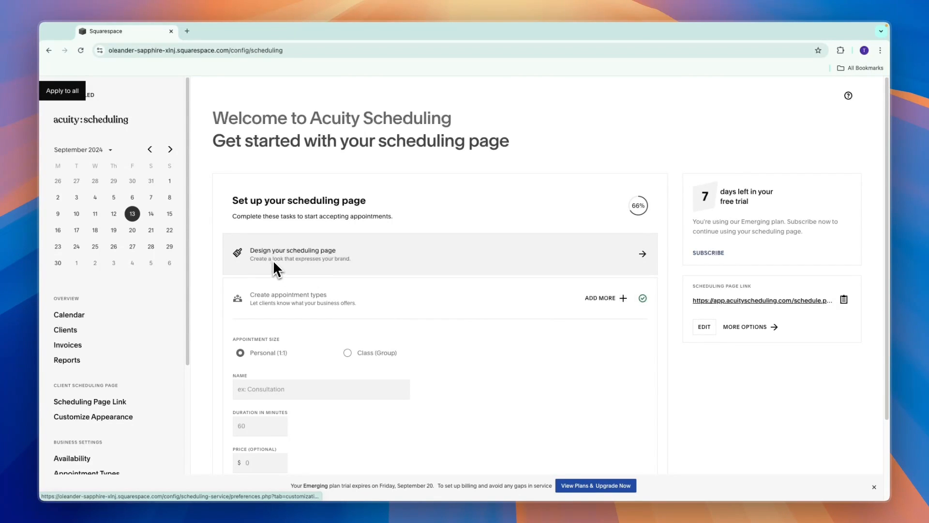
In the scheduling page design, set the business name to "hair style" and the business industry to Hair Stylist
{"action": "left_click", "coordinate": [273, 260]}
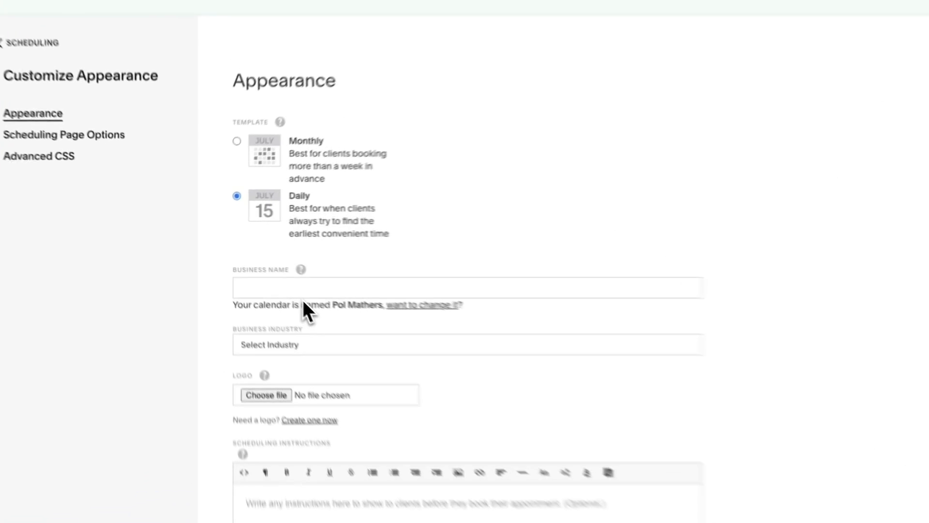
{"action": "left_click", "coordinate": [267, 272]}
{"action": "type", "text": "hair style"}
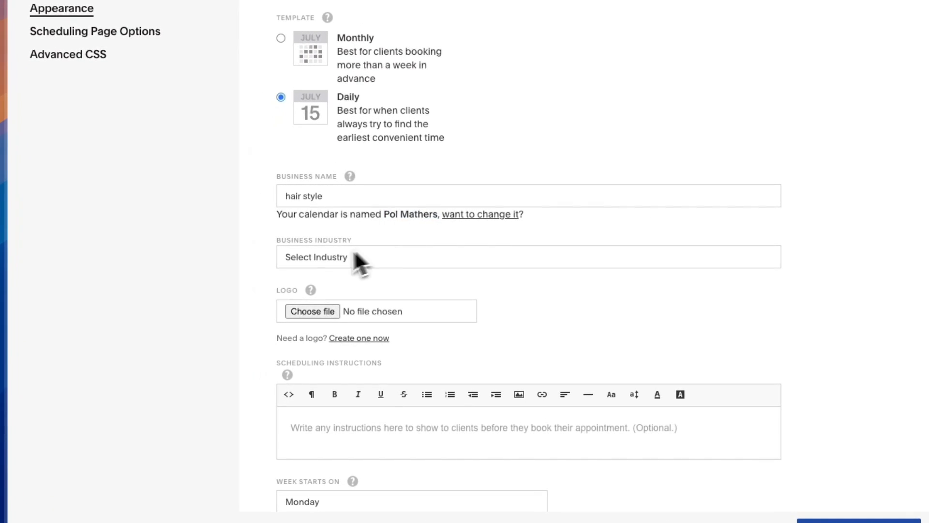
{"action": "left_click", "coordinate": [230, 308]}
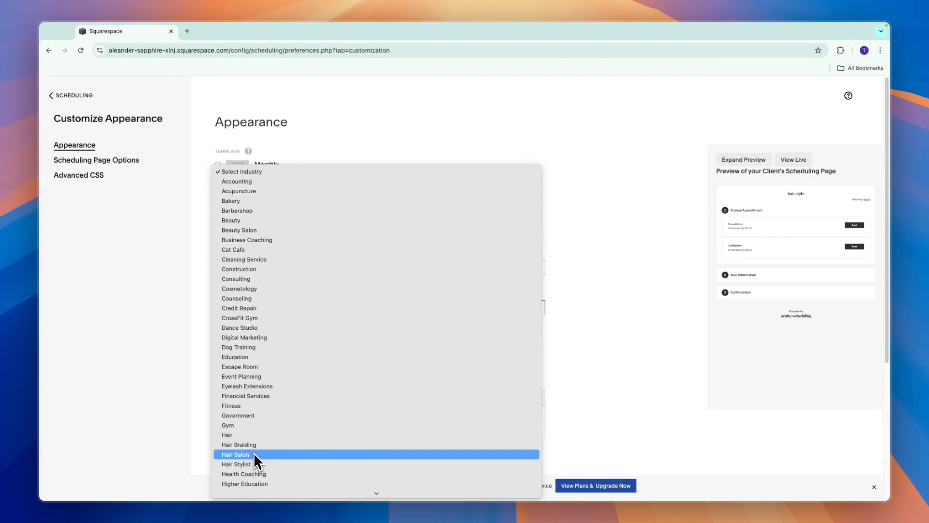
{"action": "left_click", "coordinate": [272, 465]}
Choose the PNG file whose name begins with "BUSINESS" as the scheduling page logo
{"action": "scroll", "coordinate": [277, 387], "scroll_direction": "down", "scroll_amount": 1}
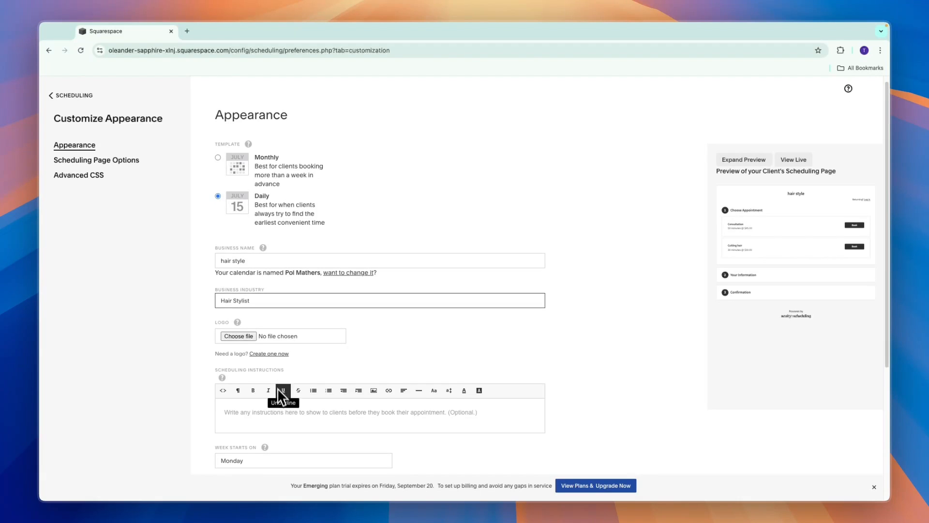
{"action": "left_click", "coordinate": [244, 326]}
{"action": "scroll", "coordinate": [379, 365], "scroll_direction": "down", "scroll_amount": 2}
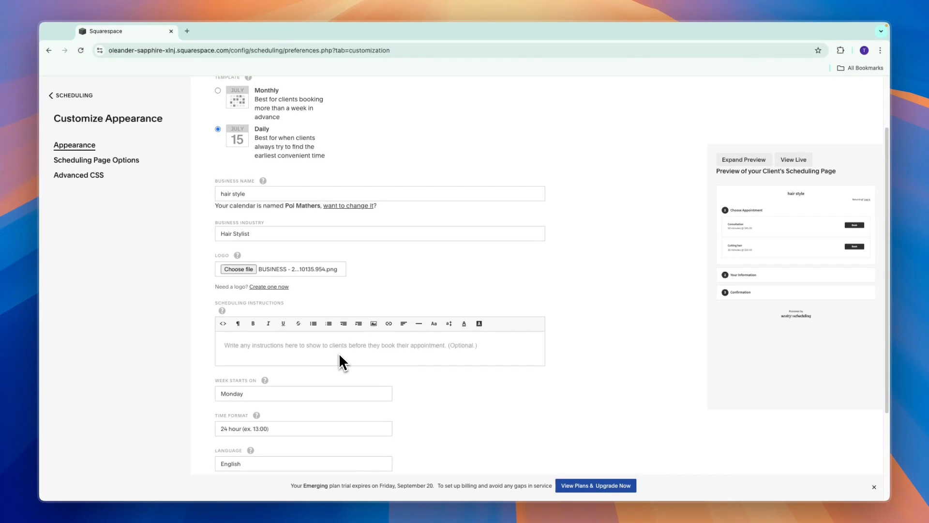
Choose Monday as the start of the week and 24 hour (ex. 13:00) as the time format
{"action": "scroll", "coordinate": [295, 358], "scroll_direction": "down", "scroll_amount": 3}
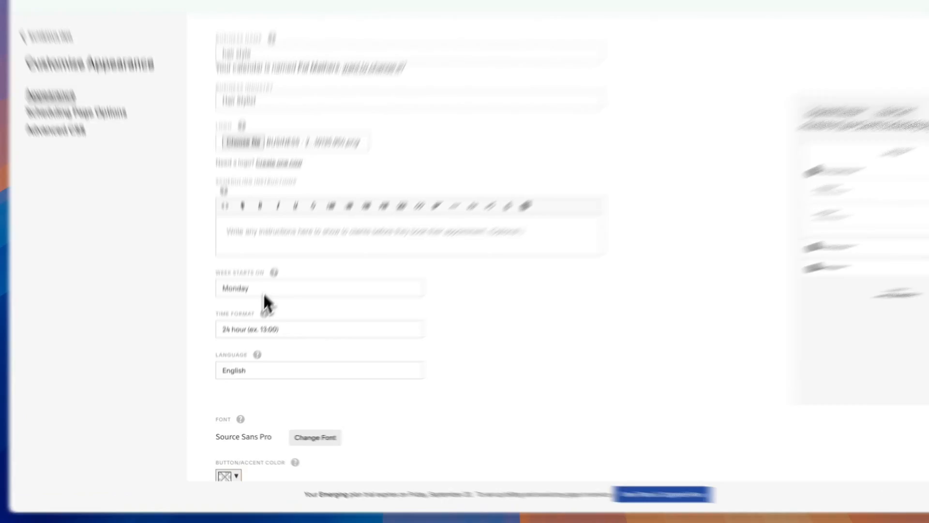
{"action": "left_click", "coordinate": [252, 310]}
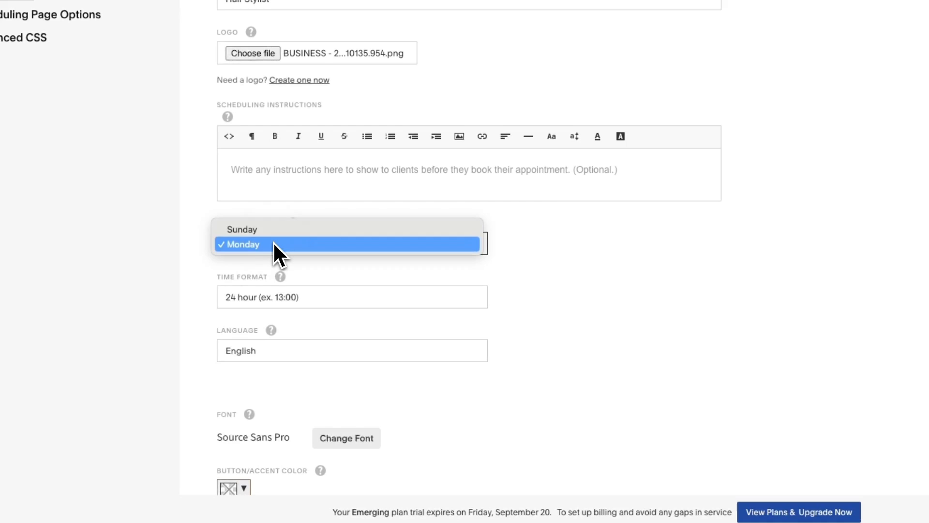
{"action": "left_click", "coordinate": [248, 243]}
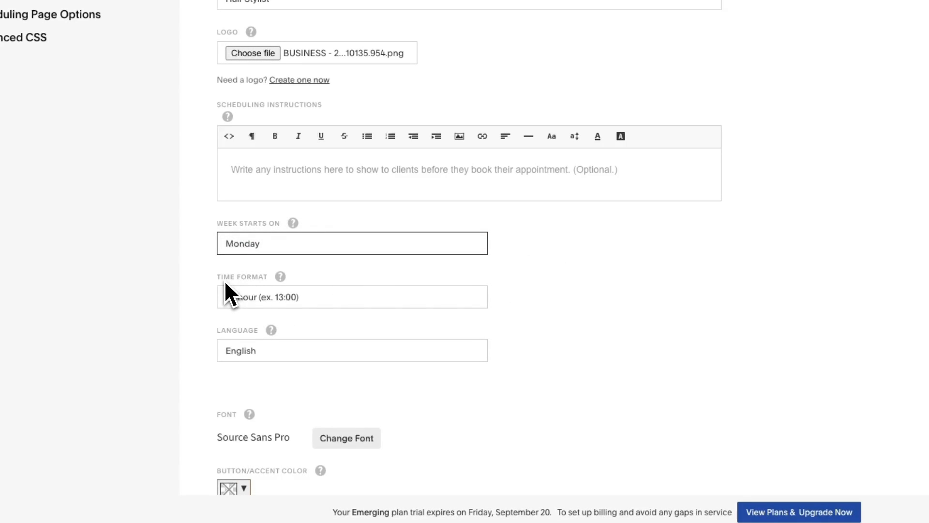
{"action": "left_click", "coordinate": [260, 302]}
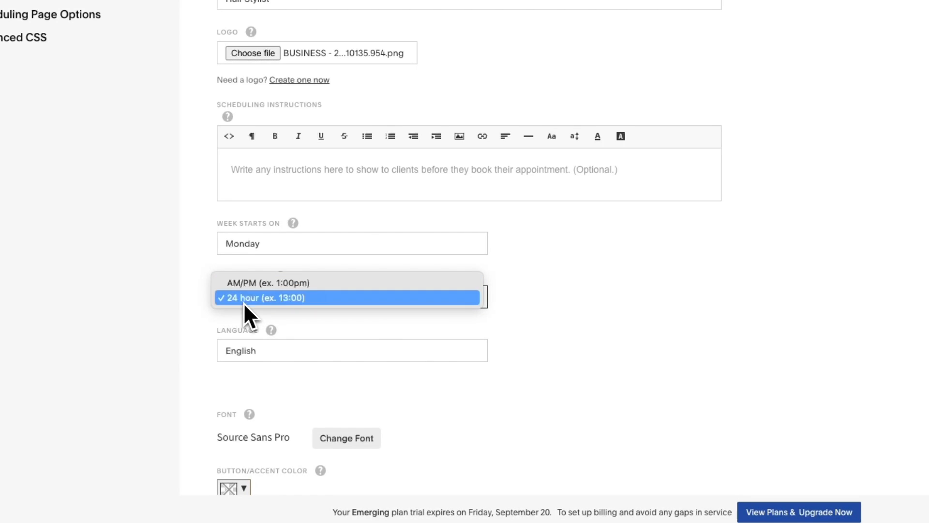
{"action": "left_click", "coordinate": [246, 299]}
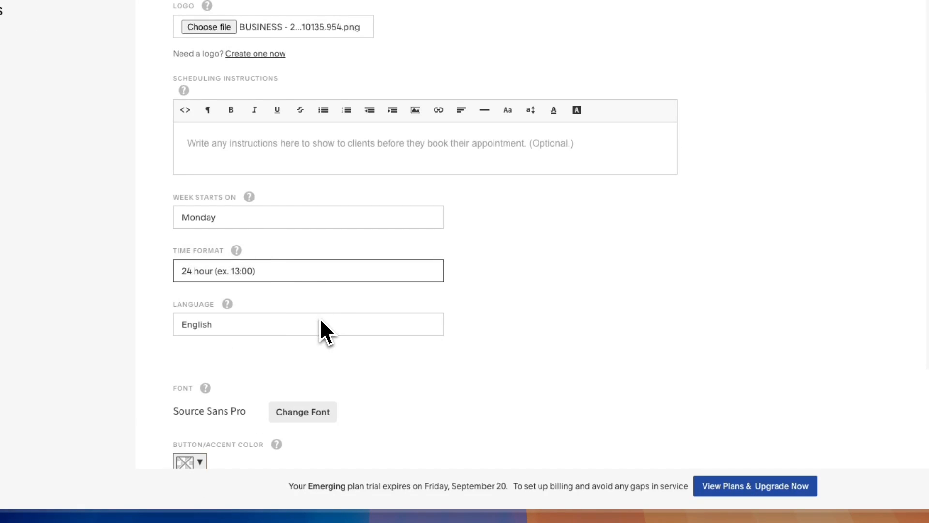
Keep English as the scheduling page language and set the button/accent color to light blue
{"action": "left_click", "coordinate": [191, 327]}
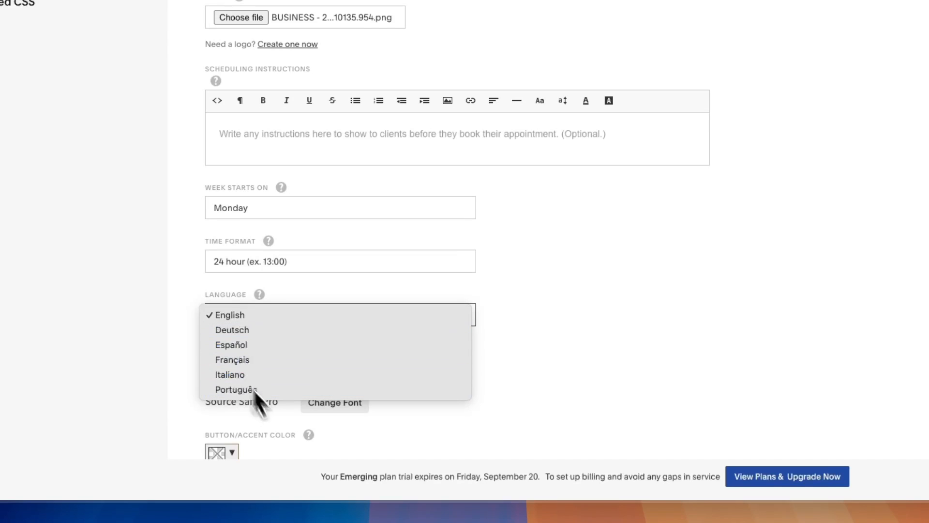
{"action": "left_click", "coordinate": [521, 354]}
{"action": "scroll", "coordinate": [405, 362], "scroll_direction": "down", "scroll_amount": 2}
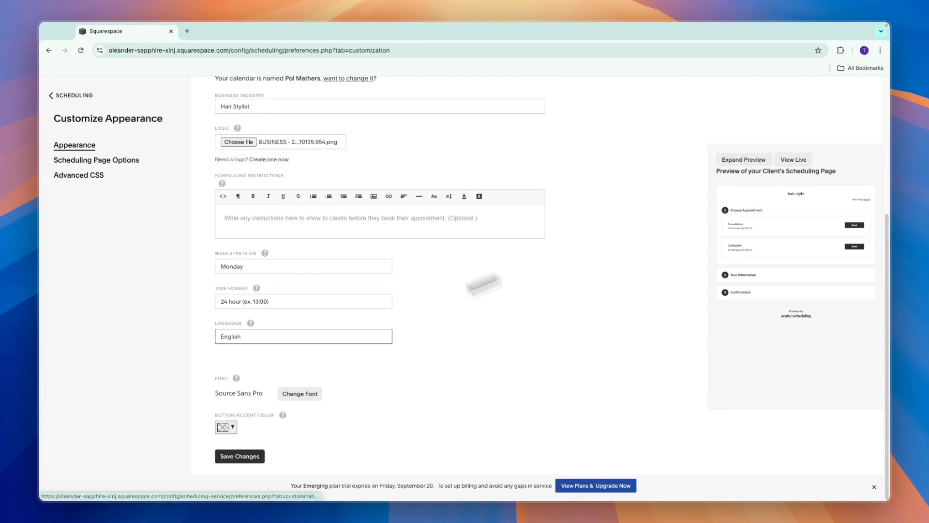
{"action": "left_click", "coordinate": [227, 427]}
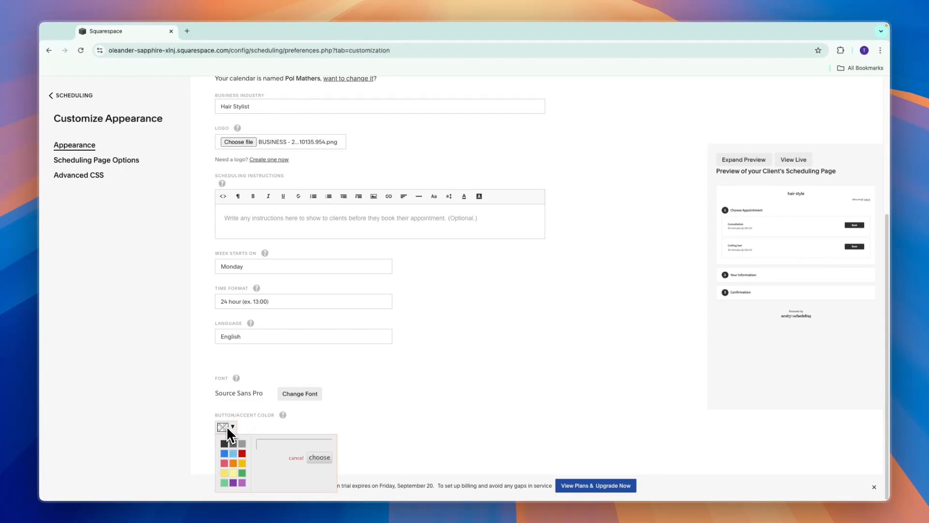
{"action": "left_click", "coordinate": [232, 453]}
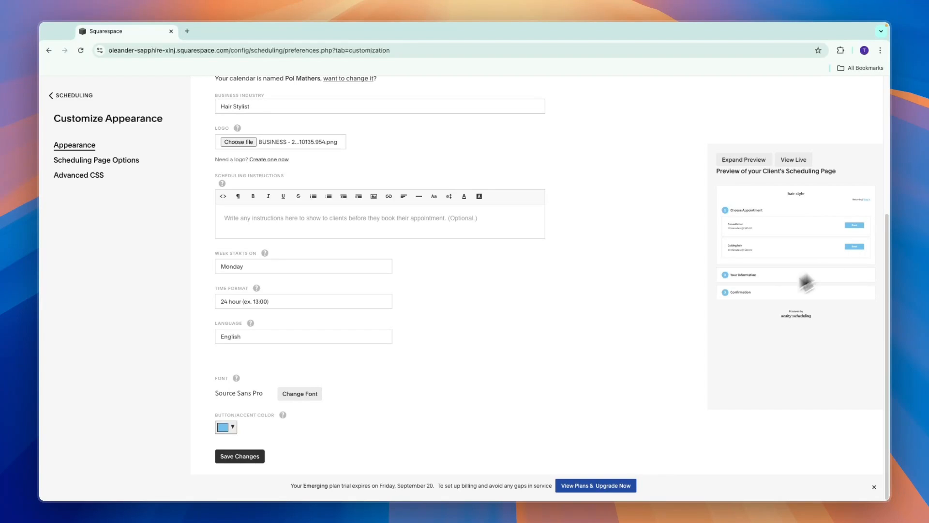
Change the button/accent color to orange and save the appearance changes
{"action": "left_click", "coordinate": [228, 426]}
{"action": "left_click", "coordinate": [233, 463]}
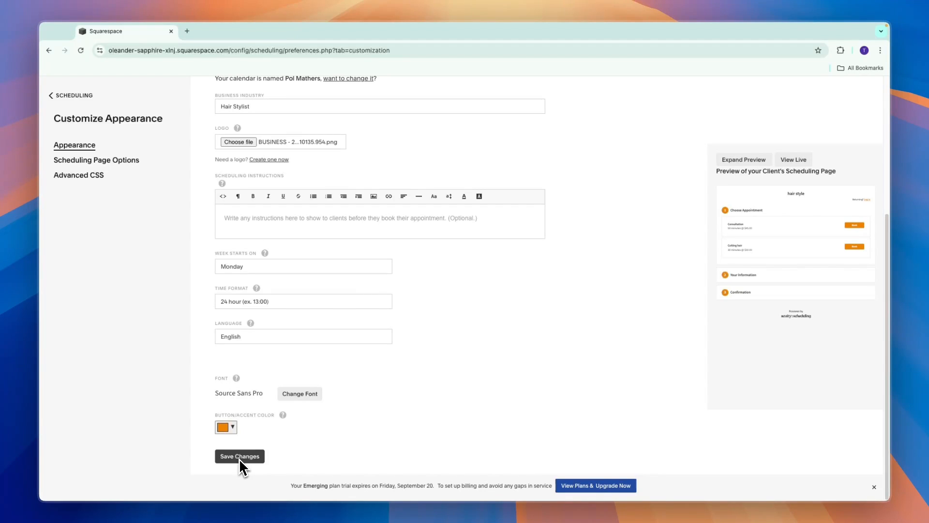
{"action": "left_click", "coordinate": [239, 456]}
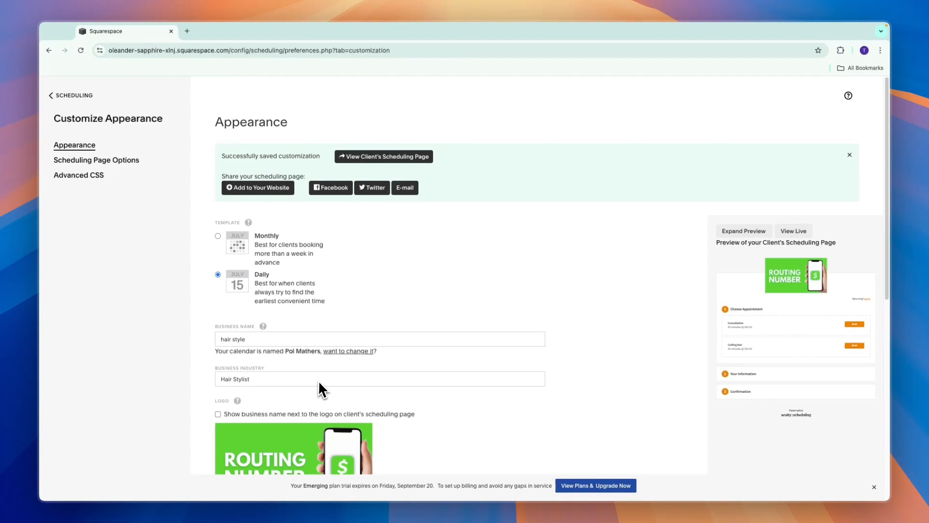
Open the client's scheduling page and examine its branding and the Consultation and Cutting hair appointment types
{"action": "left_click_drag", "start_coordinate": [222, 156], "coordinate": [321, 164]}
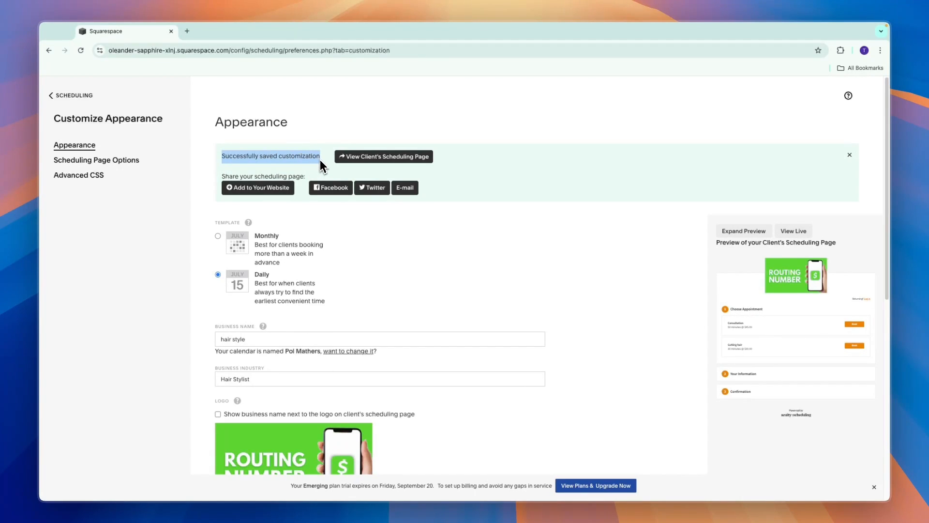
{"action": "left_click", "coordinate": [361, 158]}
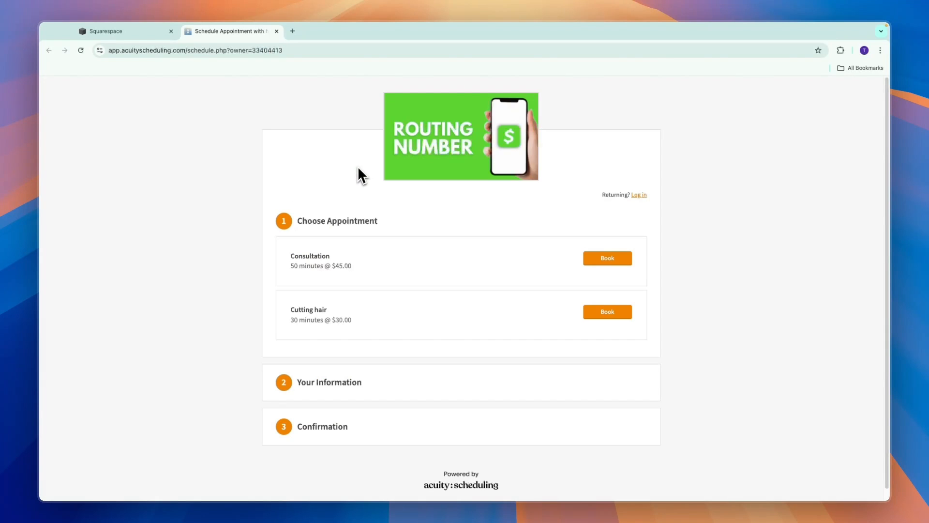
{"action": "scroll", "coordinate": [417, 253], "scroll_direction": "down", "scroll_amount": 1}
{"action": "scroll", "coordinate": [400, 247], "scroll_direction": "up", "scroll_amount": 1}
{"action": "scroll", "coordinate": [339, 232], "scroll_direction": "down", "scroll_amount": 1}
{"action": "left_click_drag", "start_coordinate": [287, 260], "coordinate": [348, 267]}
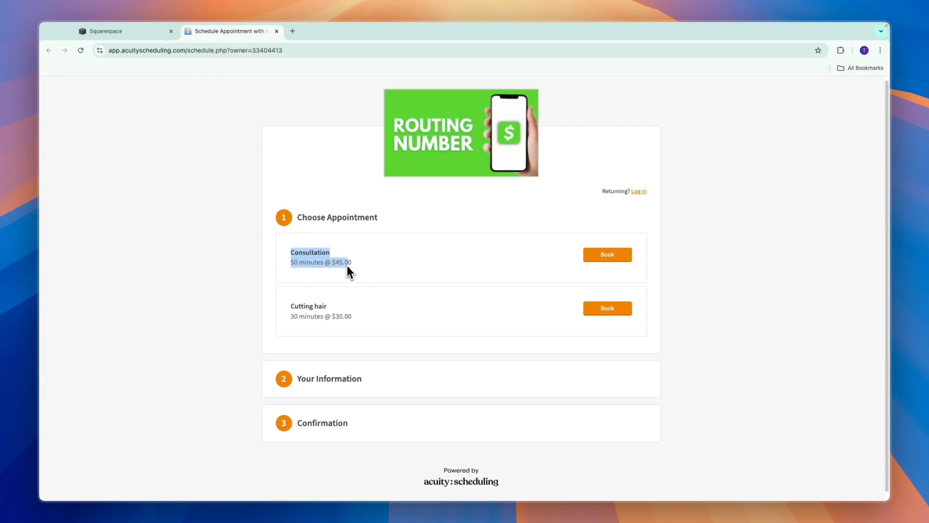
{"action": "left_click_drag", "start_coordinate": [289, 304], "coordinate": [357, 321]}
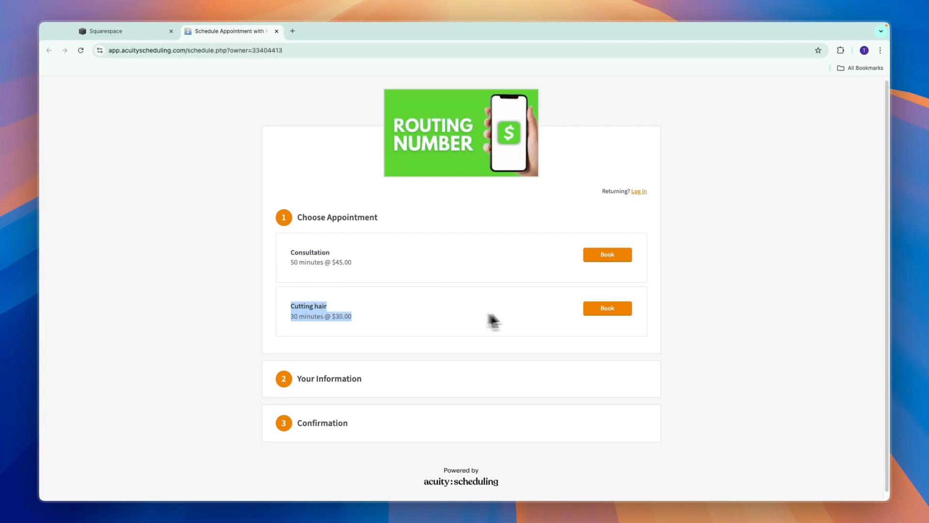
Start a test booking of Cutting hair for Tuesday, September 17 at 09:30 and continue to the client information form
{"action": "left_click", "coordinate": [612, 314]}
{"action": "scroll", "coordinate": [458, 356], "scroll_direction": "down", "scroll_amount": 3}
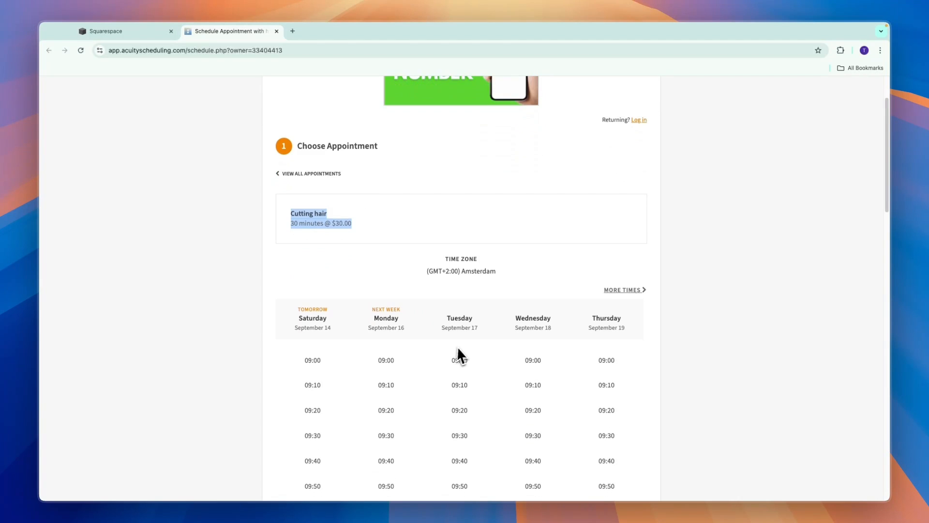
{"action": "scroll", "coordinate": [459, 358], "scroll_direction": "down", "scroll_amount": 3}
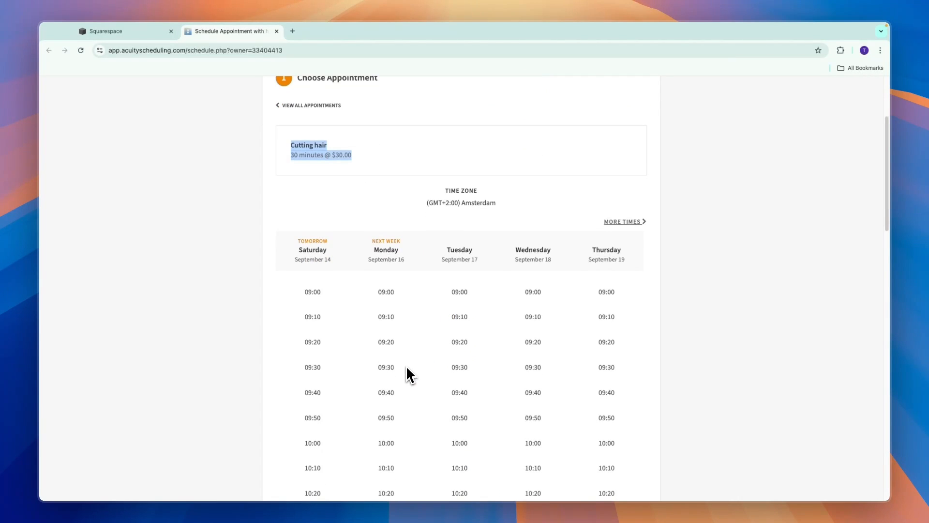
{"action": "scroll", "coordinate": [410, 374], "scroll_direction": "down", "scroll_amount": 5}
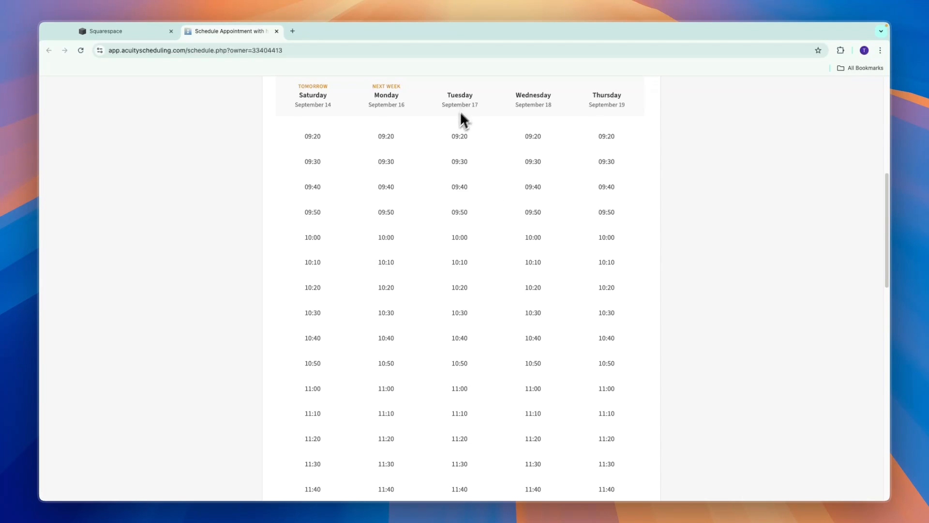
{"action": "left_click", "coordinate": [457, 160]}
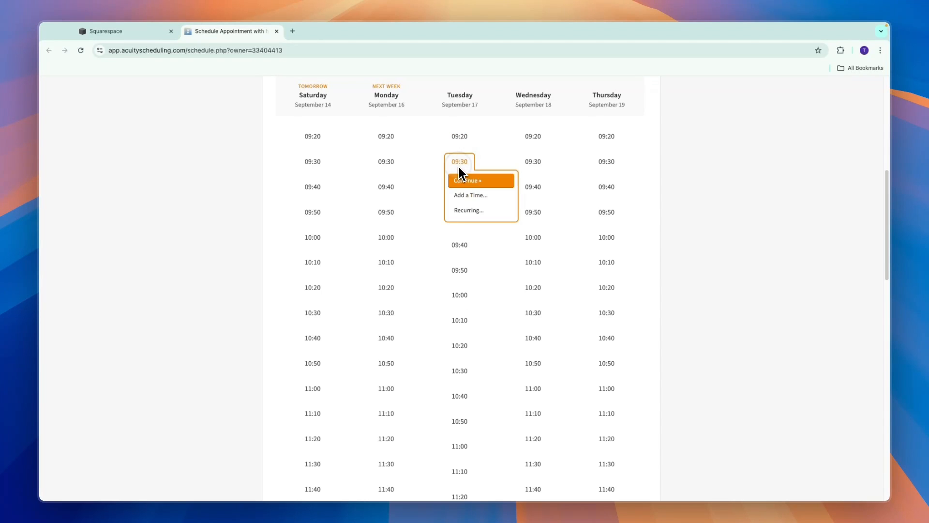
{"action": "left_click", "coordinate": [475, 181]}
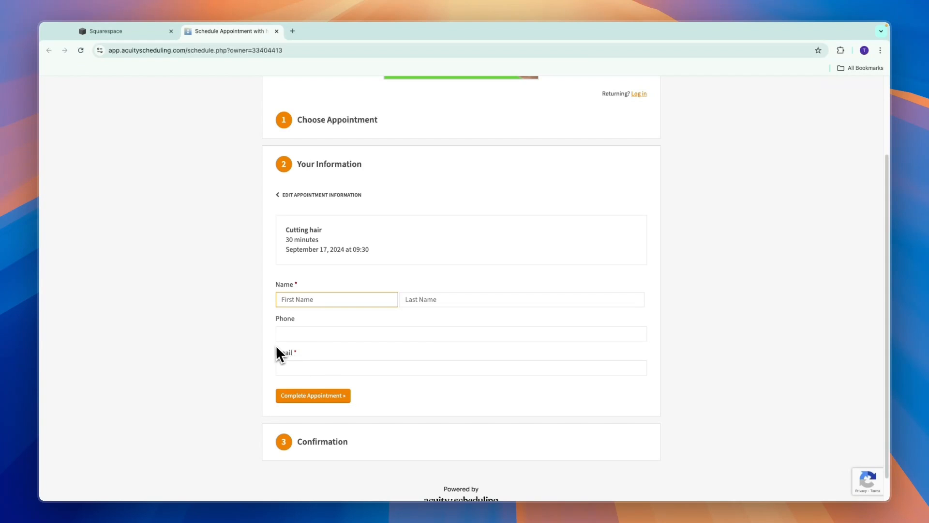
Examine the client information form and close the client scheduling page without completing the booking
{"action": "scroll", "coordinate": [303, 343], "scroll_direction": "down", "scroll_amount": 1}
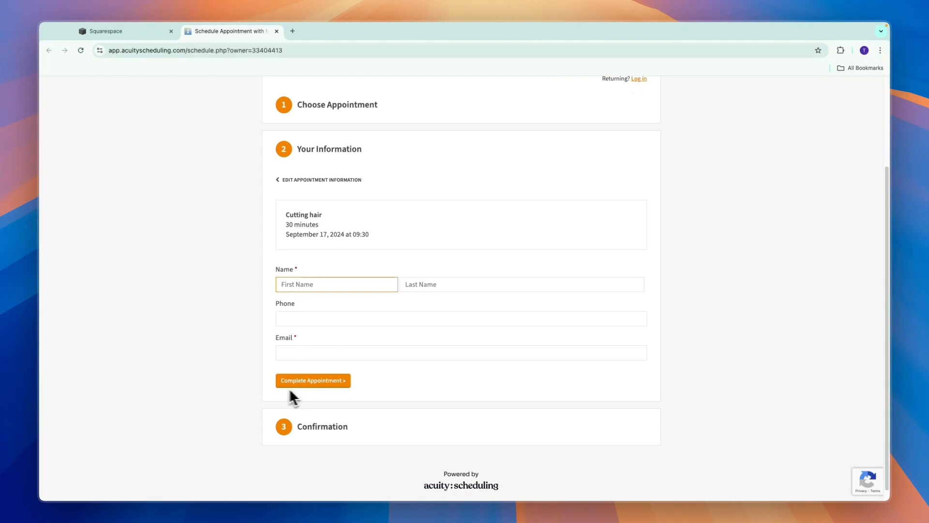
{"action": "scroll", "coordinate": [322, 395], "scroll_direction": "down", "scroll_amount": 1}
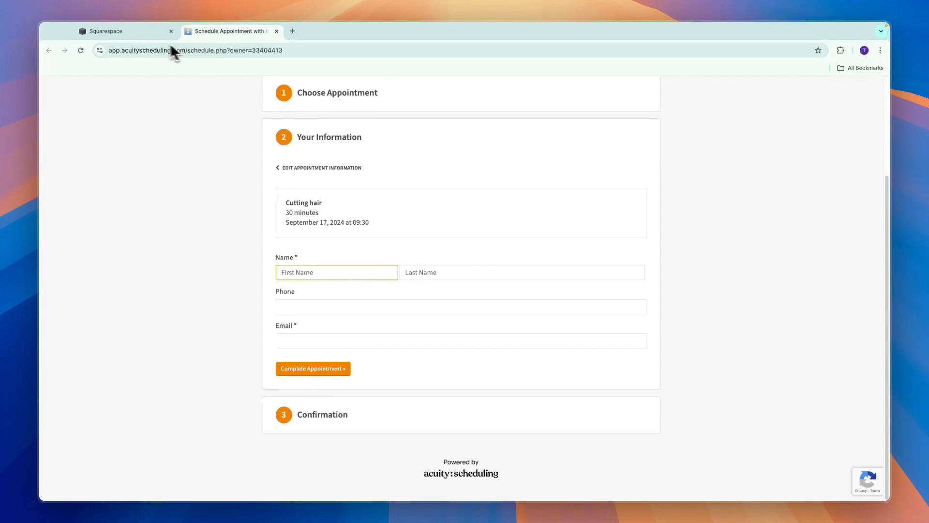
{"action": "left_click", "coordinate": [141, 35]}
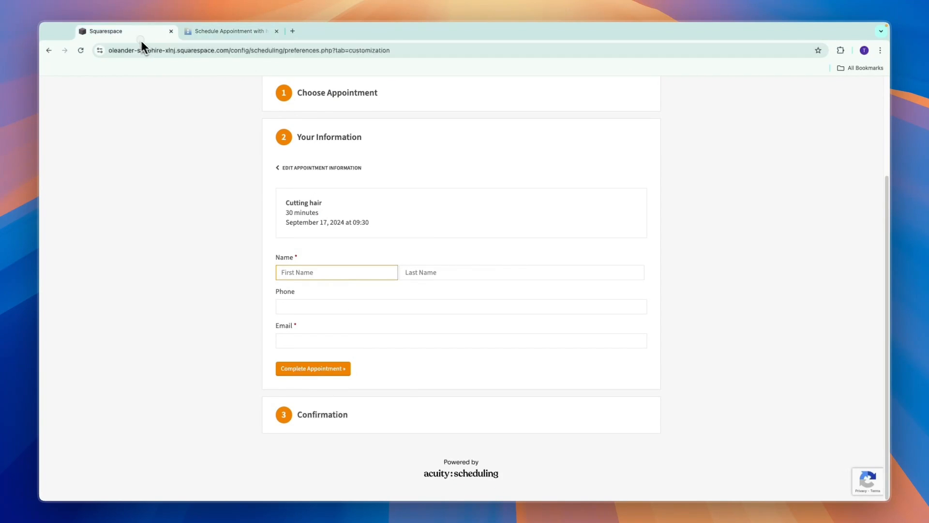
{"action": "left_click", "coordinate": [276, 31]}
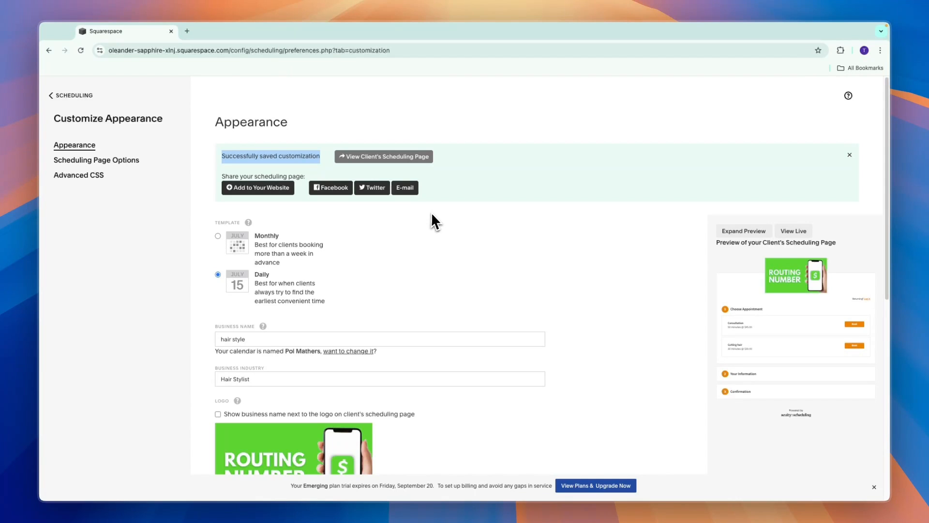
In the availability settings, add a new calendar named with a staff member's first name and save it
{"action": "left_click", "coordinate": [63, 95]}
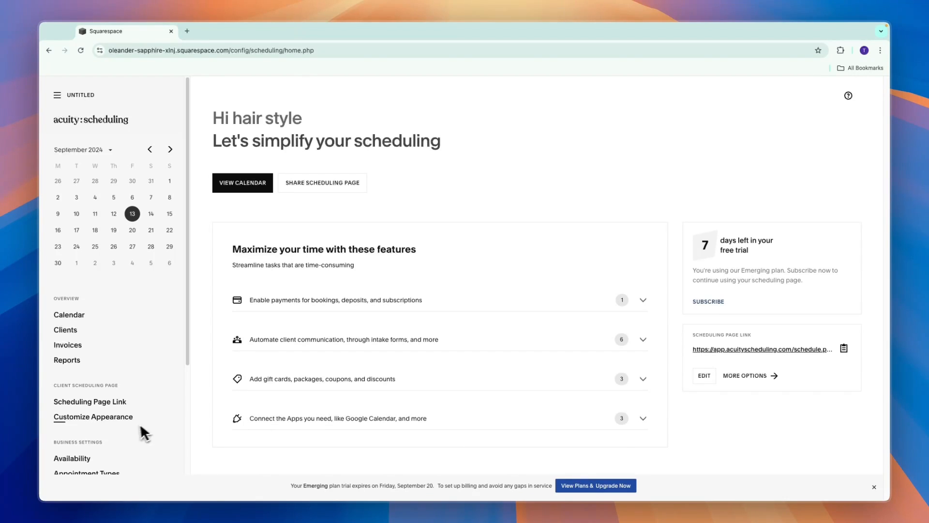
{"action": "left_click", "coordinate": [77, 460]}
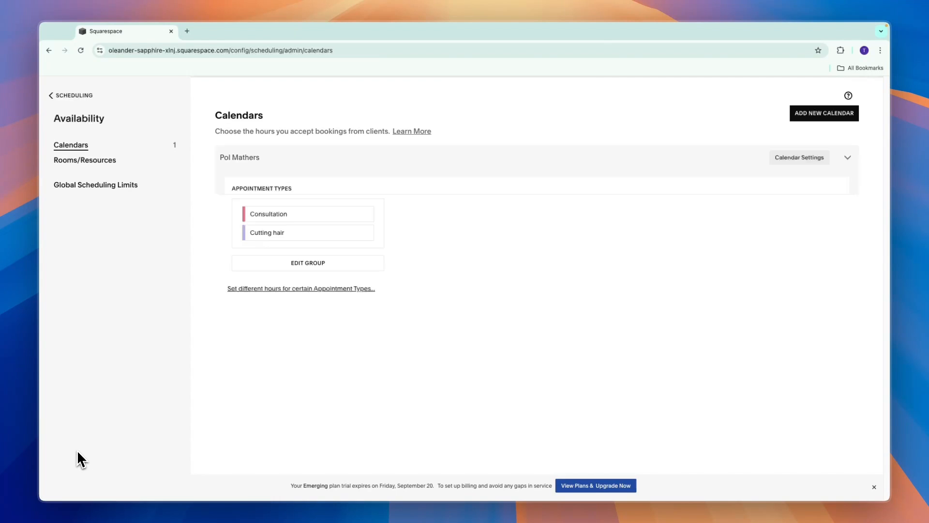
{"action": "left_click", "coordinate": [815, 114]}
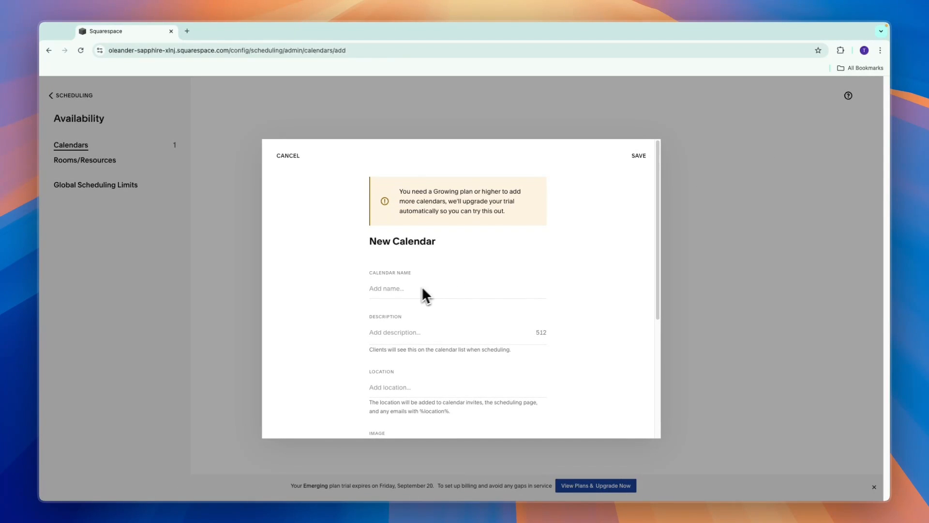
{"action": "left_click", "coordinate": [420, 293]}
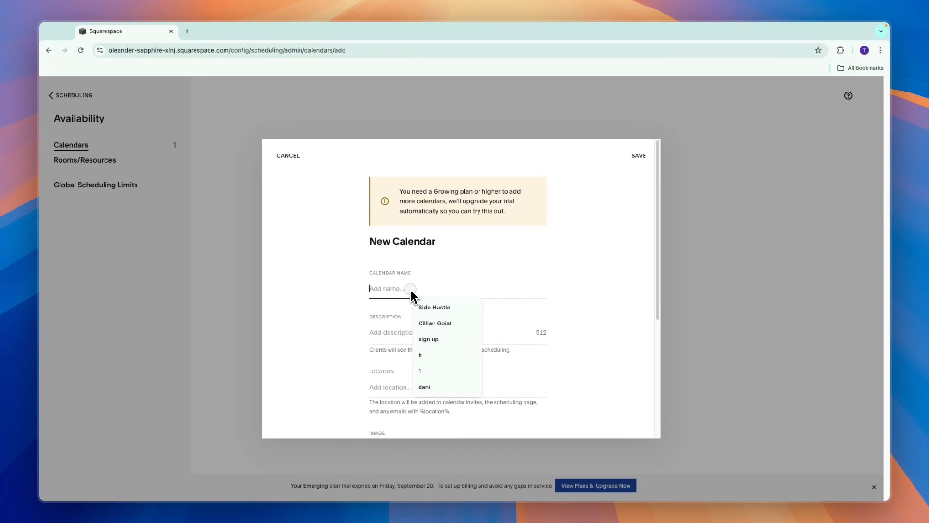
{"action": "left_click", "coordinate": [435, 388]}
{"action": "scroll", "coordinate": [417, 338], "scroll_direction": "down", "scroll_amount": 3}
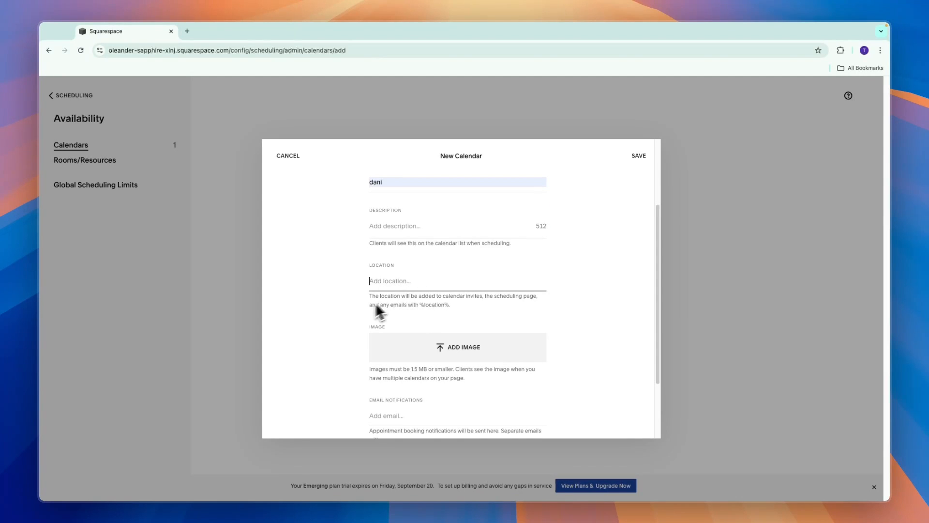
{"action": "scroll", "coordinate": [422, 310], "scroll_direction": "down", "scroll_amount": 1}
{"action": "scroll", "coordinate": [460, 363], "scroll_direction": "down", "scroll_amount": 2}
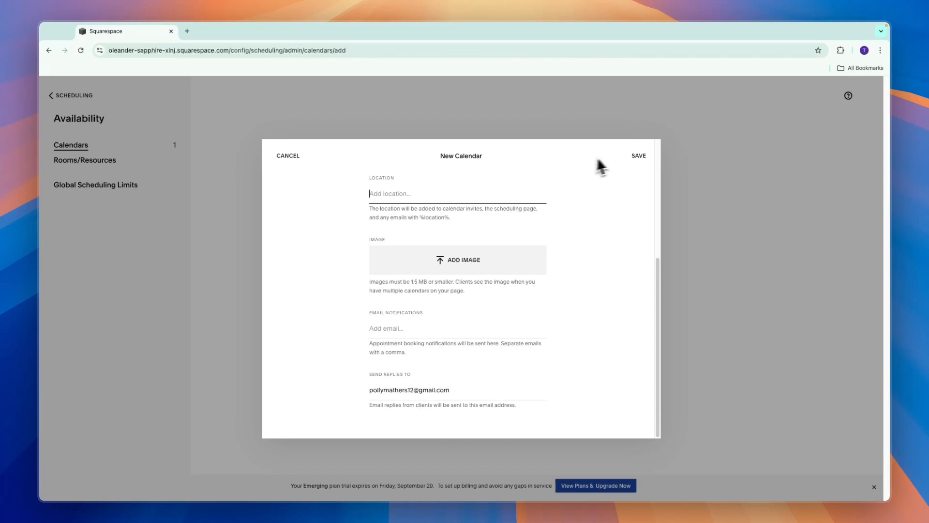
{"action": "left_click", "coordinate": [639, 162]}
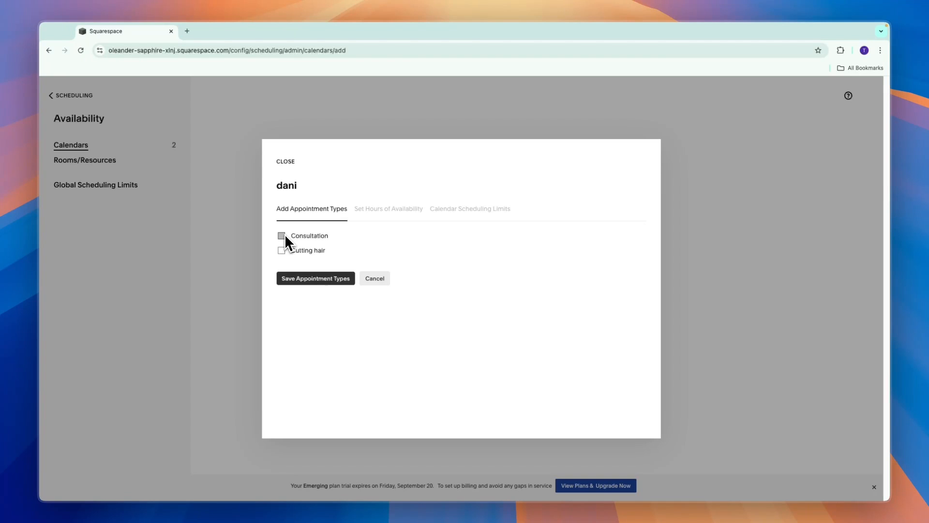
Assign the Consultation and Cutting hair appointment types to the new calendar and save its regular weekly hours
{"action": "left_click", "coordinate": [281, 235]}
{"action": "left_click", "coordinate": [281, 250]}
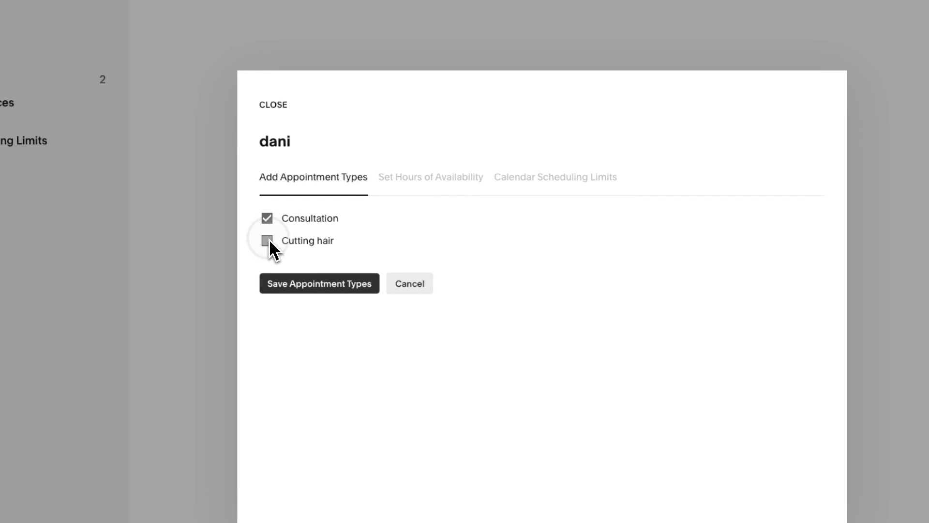
{"action": "left_click", "coordinate": [289, 274]}
{"action": "scroll", "coordinate": [344, 295], "scroll_direction": "down", "scroll_amount": 1}
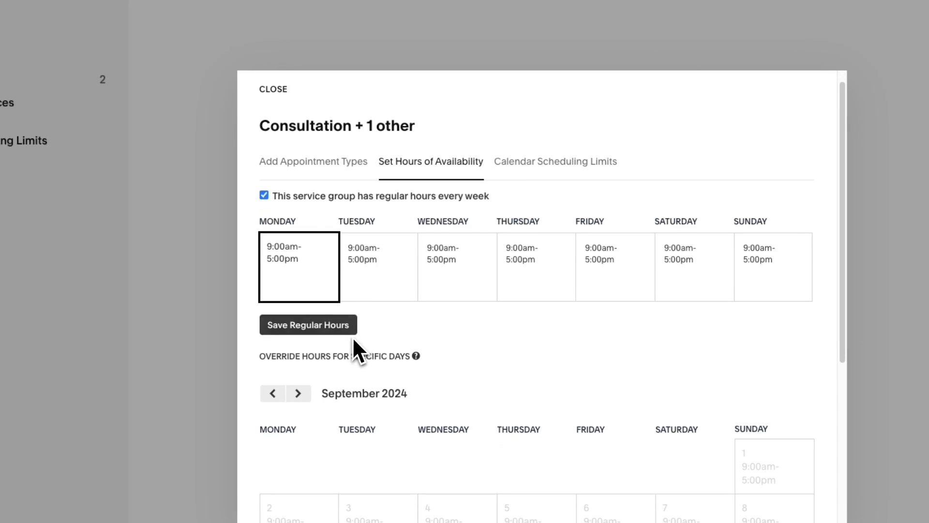
{"action": "left_click", "coordinate": [349, 334]}
Review the new calendar's scheduling limits, including the cancel or reschedule notice, and leave the calendar setup
{"action": "left_click", "coordinate": [545, 179]}
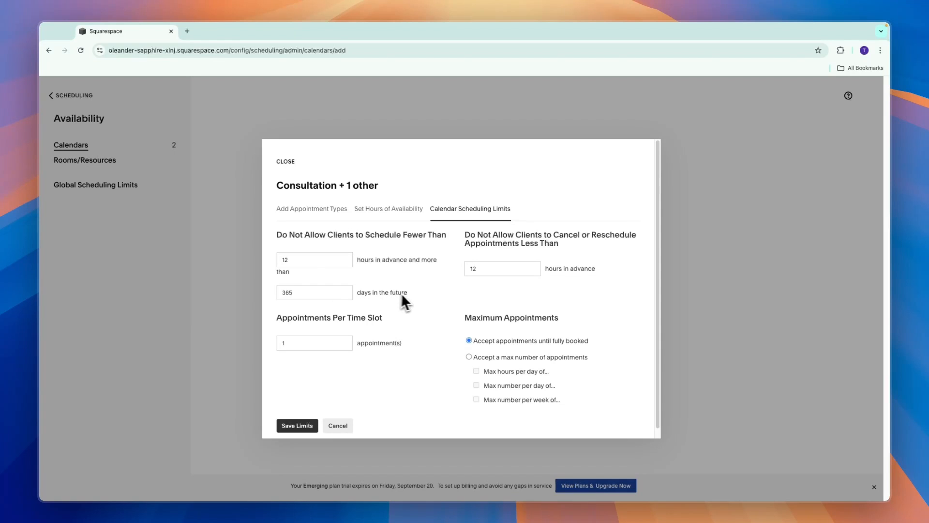
{"action": "left_click_drag", "start_coordinate": [471, 235], "coordinate": [593, 245]}
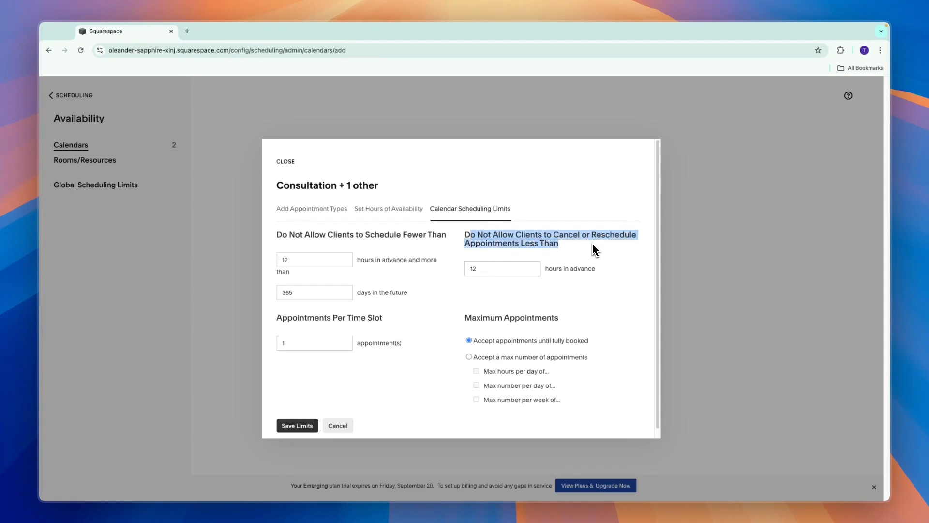
{"action": "left_click", "coordinate": [506, 265]}
{"action": "left_click", "coordinate": [298, 425]}
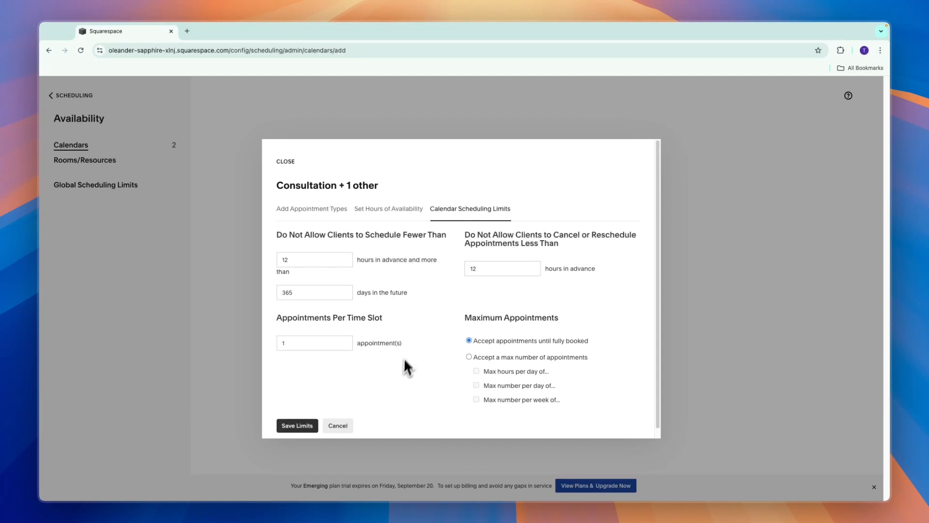
{"action": "left_click", "coordinate": [337, 425]}
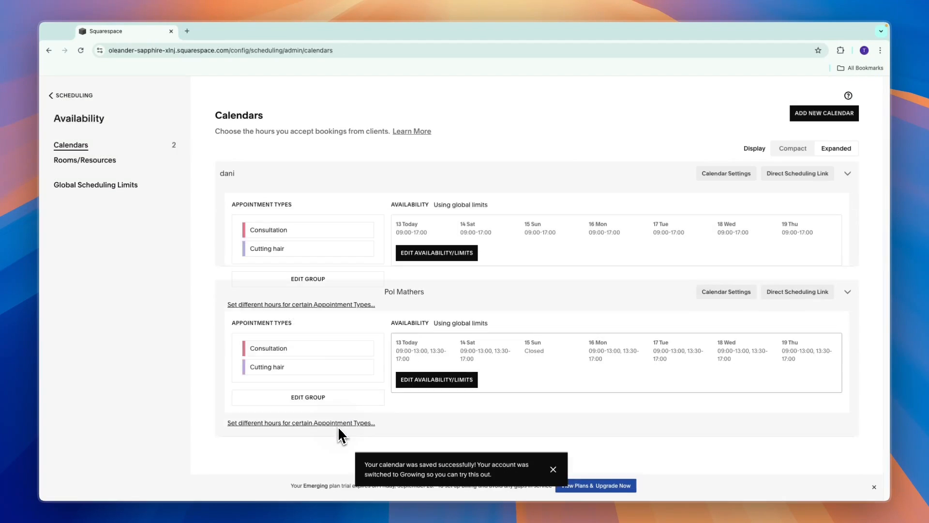
Open the client scheduling page from the scheduling home and start booking Cutting hair to check the calendar choices
{"action": "left_click", "coordinate": [69, 100]}
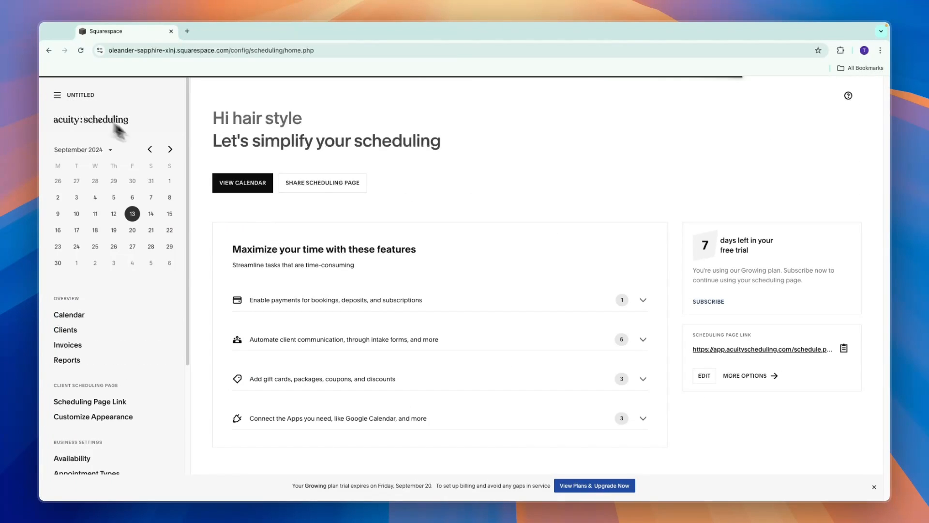
{"action": "left_click", "coordinate": [812, 351]}
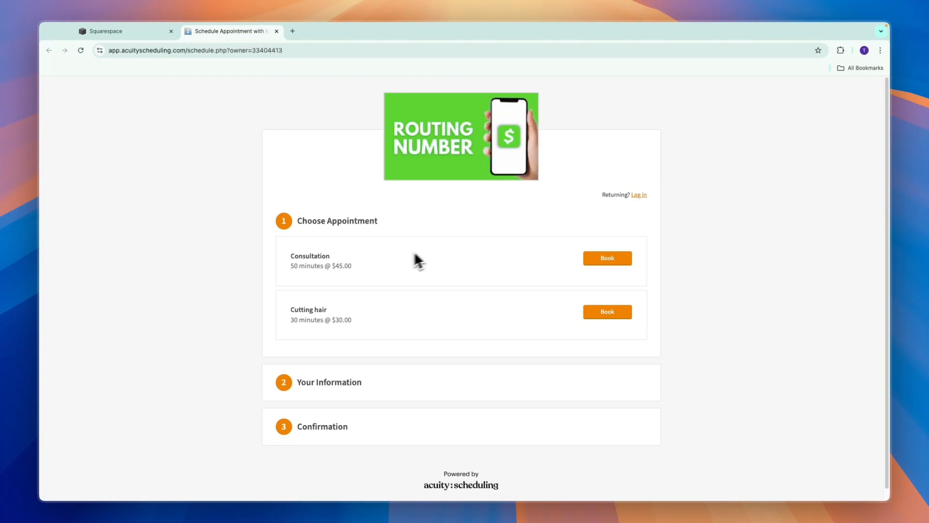
{"action": "left_click", "coordinate": [591, 315]}
{"action": "scroll", "coordinate": [356, 316], "scroll_direction": "down", "scroll_amount": 2}
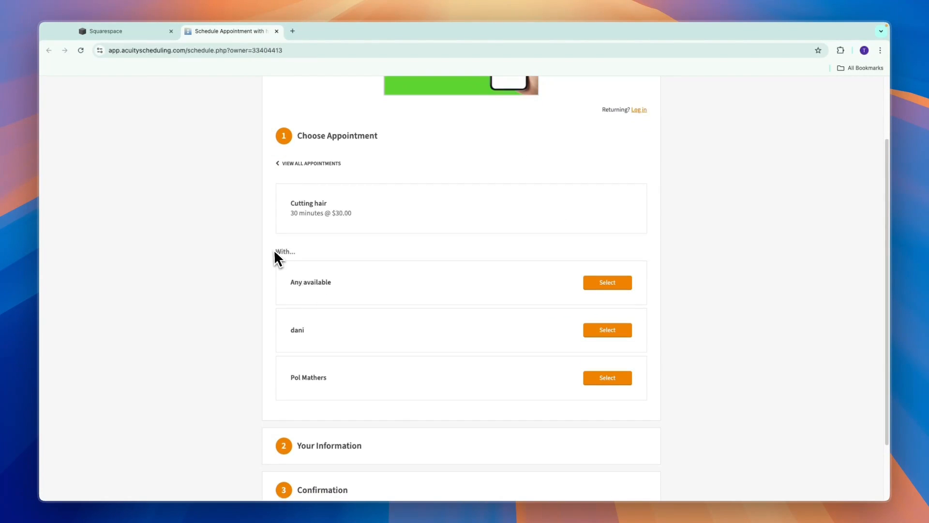
Check the calendar choices offered for Cutting hair, including any available and each individual staff member
{"action": "left_click_drag", "start_coordinate": [274, 251], "coordinate": [300, 252]}
{"action": "left_click", "coordinate": [324, 245]}
{"action": "left_click_drag", "start_coordinate": [295, 283], "coordinate": [350, 284]}
{"action": "left_click", "coordinate": [350, 289]}
{"action": "left_click_drag", "start_coordinate": [296, 338], "coordinate": [331, 342]}
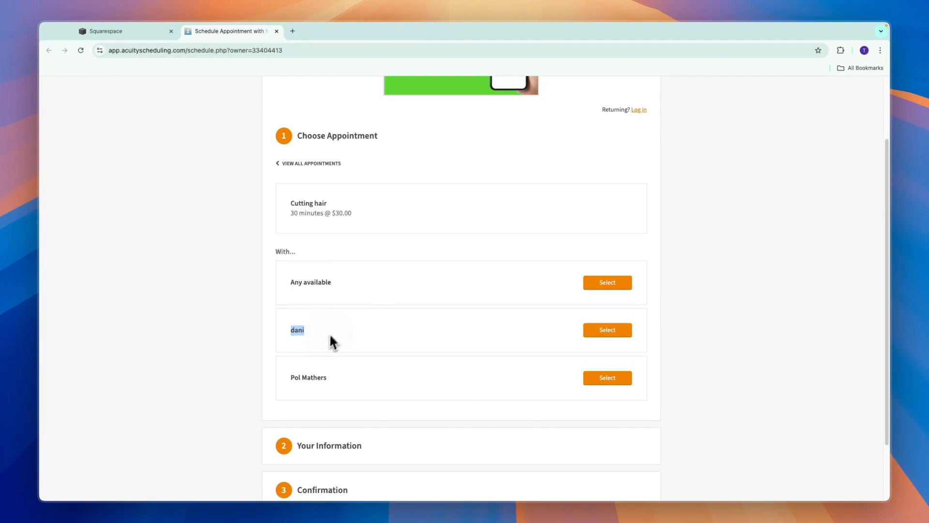
{"action": "left_click_drag", "start_coordinate": [292, 377], "coordinate": [326, 398]}
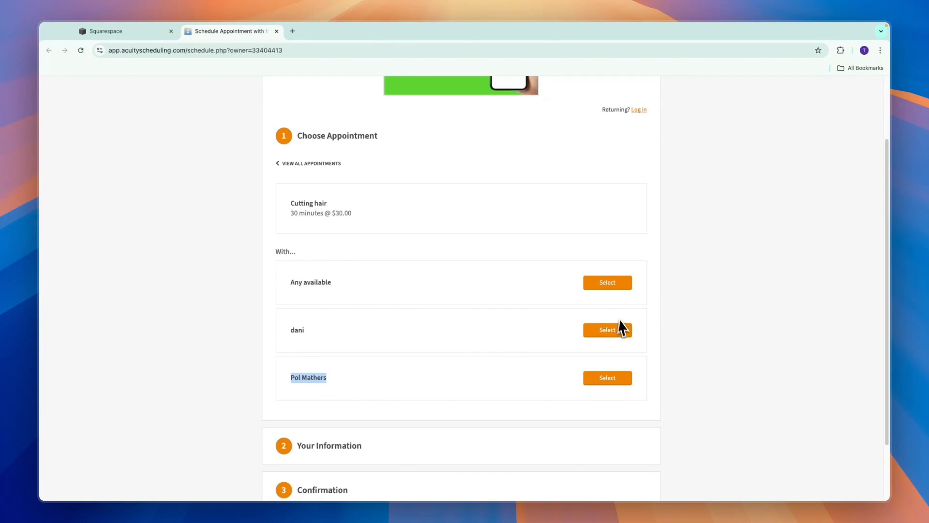
Choose the newly added staff calendar for Cutting hair, view its available booking times and close the client scheduling page
{"action": "left_click", "coordinate": [618, 327]}
{"action": "scroll", "coordinate": [508, 368], "scroll_direction": "down", "scroll_amount": 4}
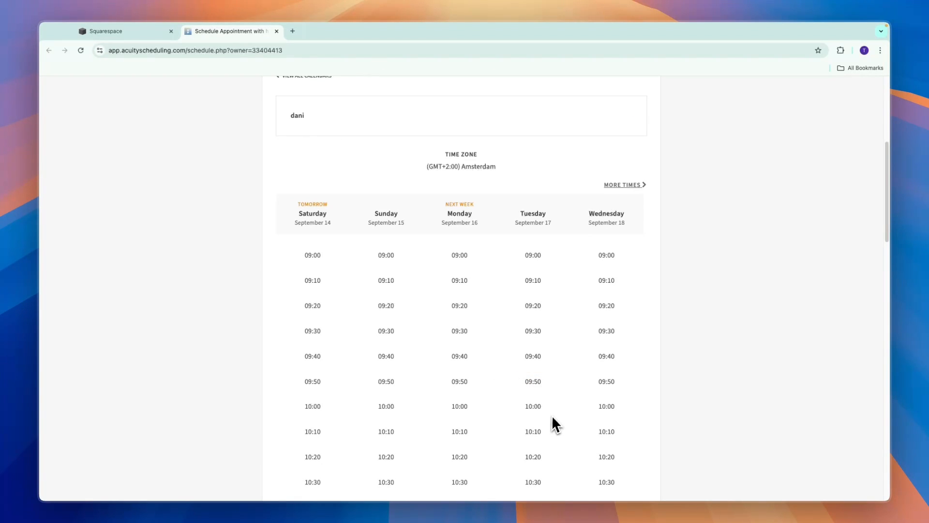
{"action": "key", "text": "super+w"}
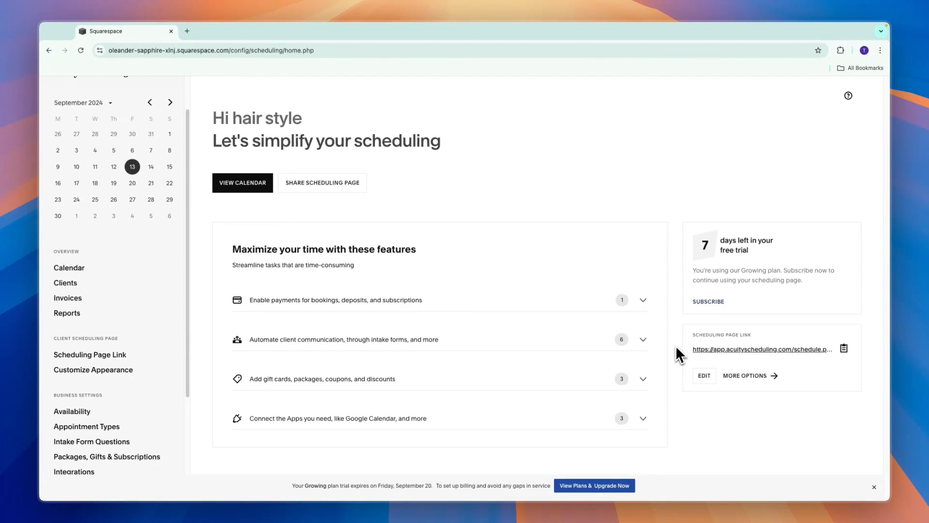
Open the scheduling page link options and copy the booking button code for the General Scheduling Page
{"action": "left_click", "coordinate": [756, 378]}
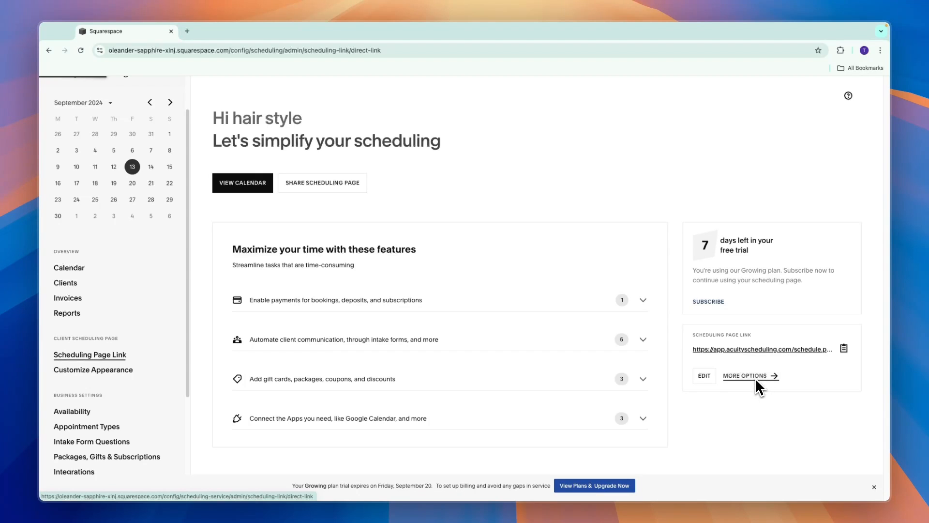
{"action": "left_click", "coordinate": [320, 322]}
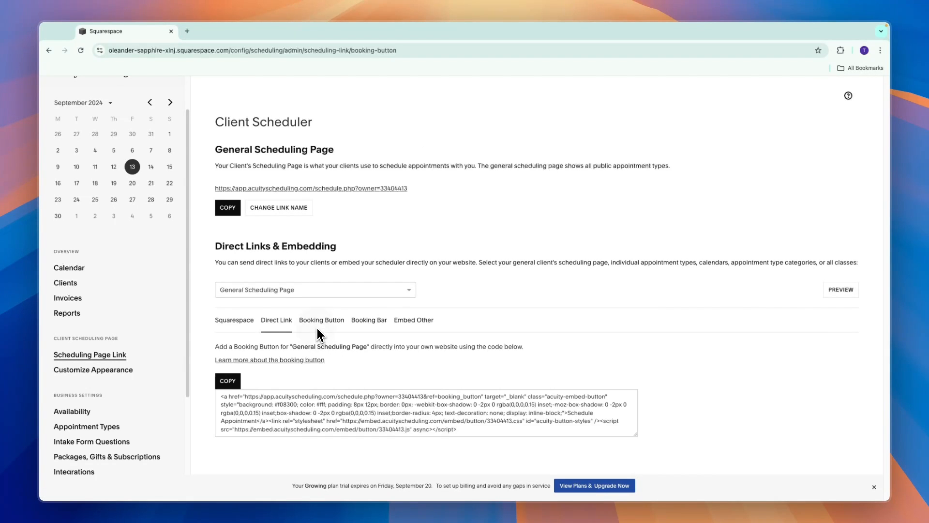
{"action": "left_click", "coordinate": [223, 381]}
Open the appointments calendar and view the details of today's example Consultation appointment
{"action": "left_click", "coordinate": [88, 267]}
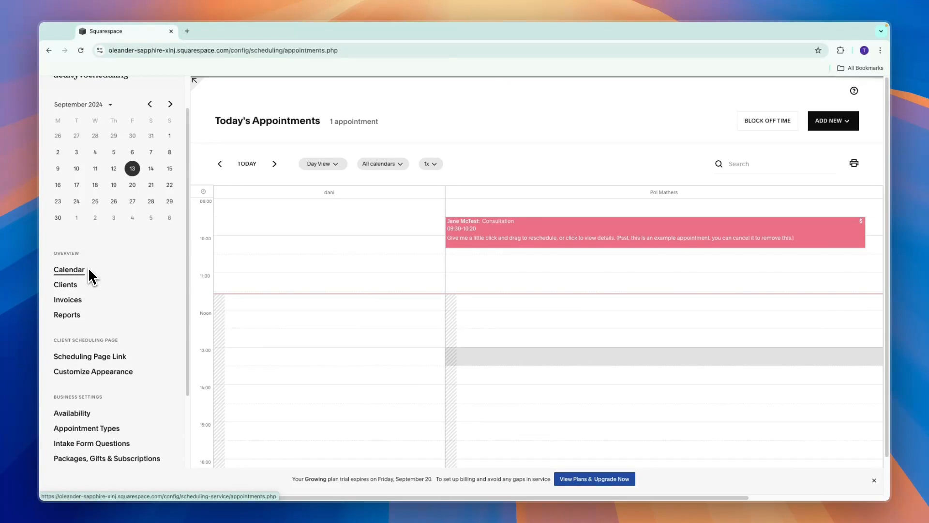
{"action": "right_click", "coordinate": [490, 227]}
{"action": "key", "text": "Escape"}
{"action": "left_click", "coordinate": [503, 229]}
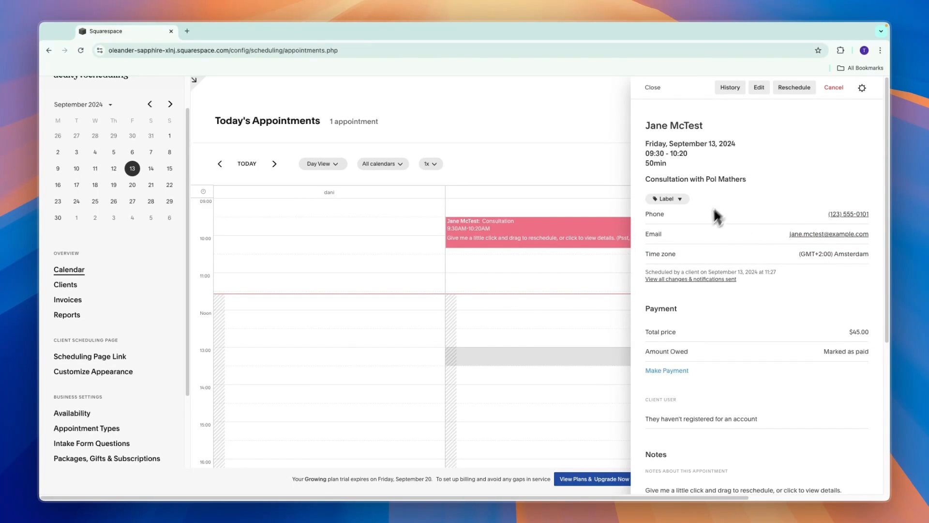
{"action": "scroll", "coordinate": [806, 235], "scroll_direction": "down", "scroll_amount": 3}
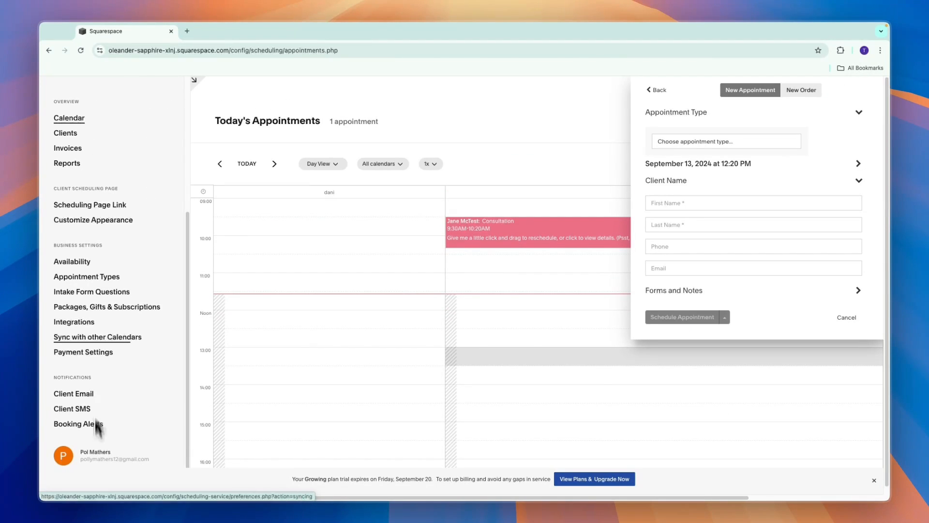
{"action": "scroll", "coordinate": [62, 426], "scroll_direction": "up", "scroll_amount": 1}
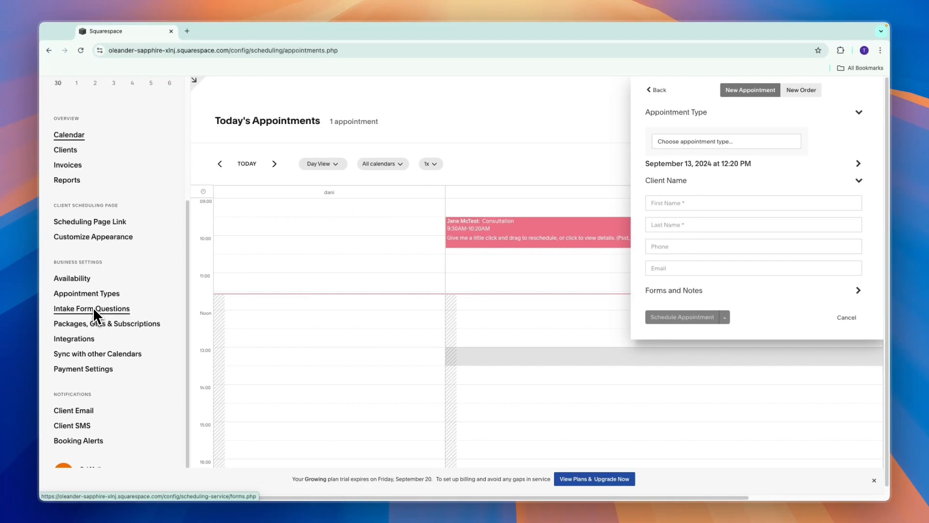
{"action": "scroll", "coordinate": [96, 290], "scroll_direction": "up", "scroll_amount": 5}
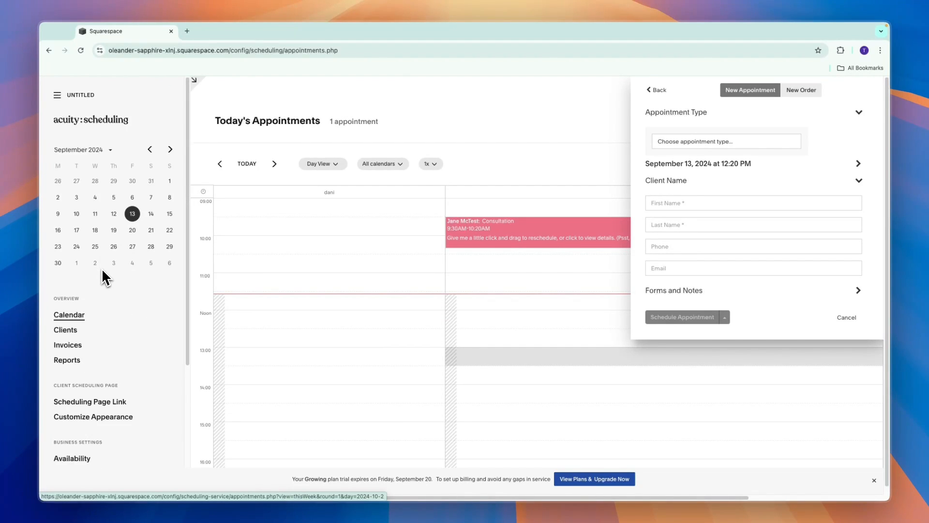